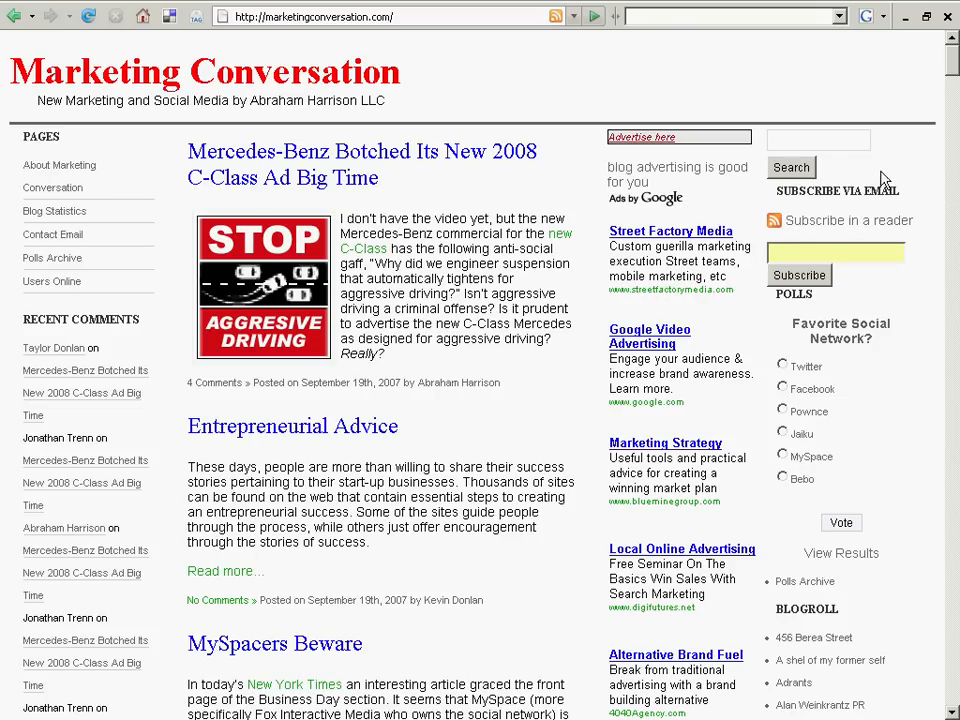
{"action": "left_click", "coordinate": [951, 449]}
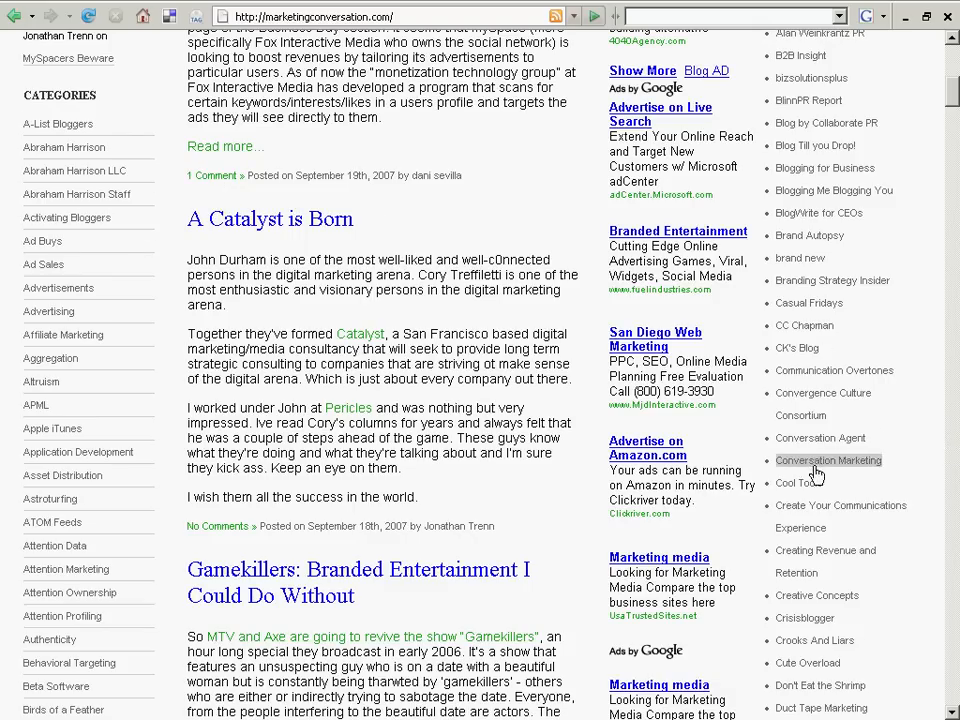
{"action": "left_click", "coordinate": [955, 535]}
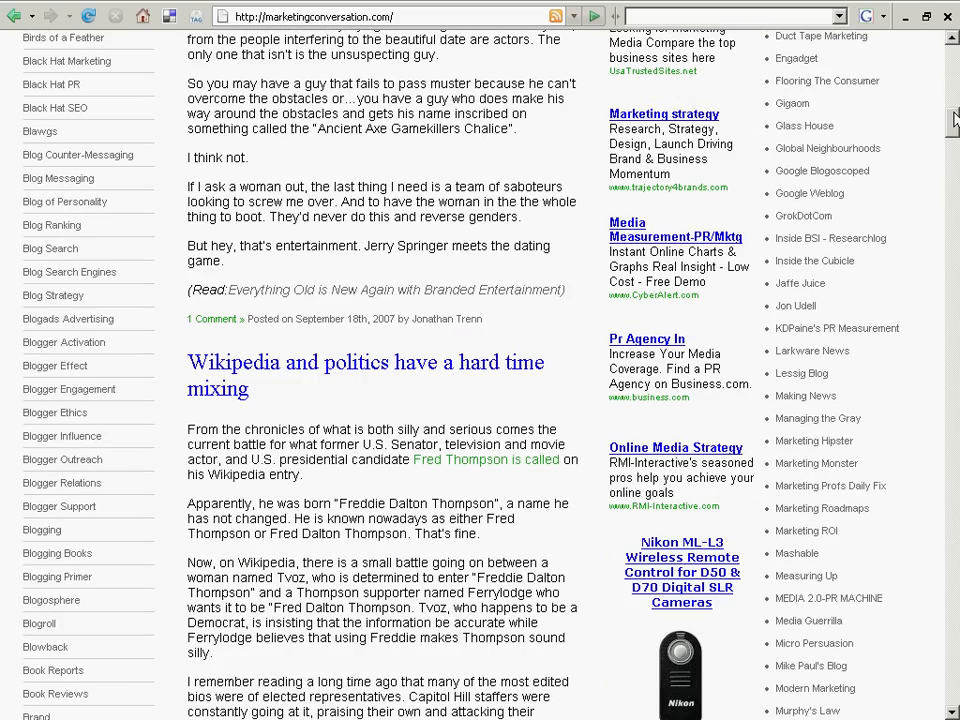
{"action": "left_click_drag", "start_coordinate": [954, 115], "coordinate": [958, 22]}
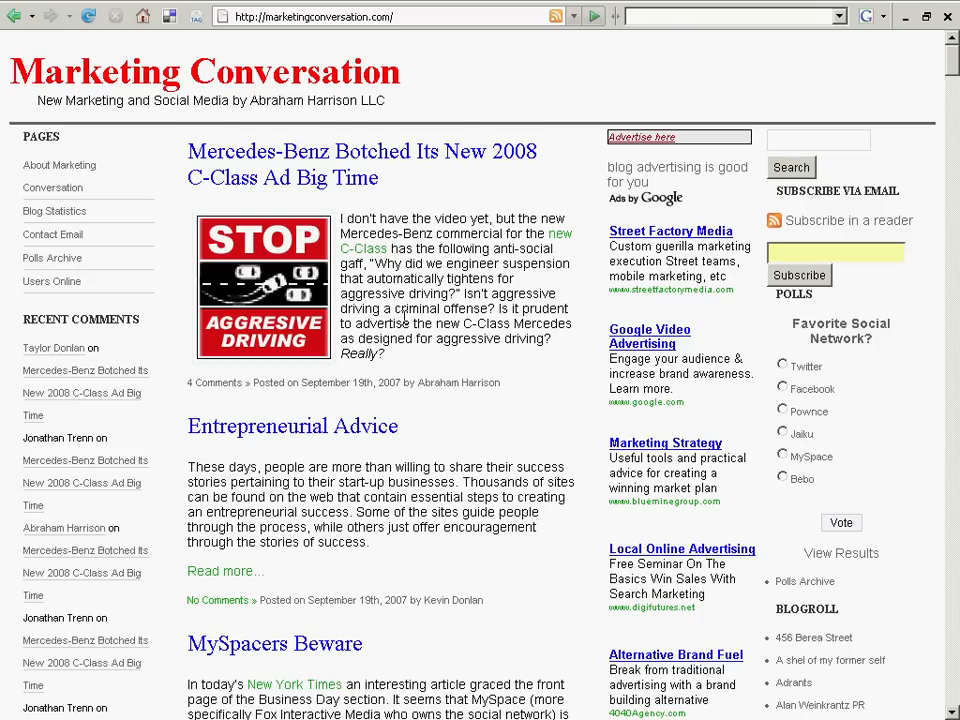
Open the wp-admin page of marketingconversation.com
{"action": "left_click", "coordinate": [409, 16]}
{"action": "left_click", "coordinate": [409, 16]}
{"action": "type", "text": "wp-admin"}
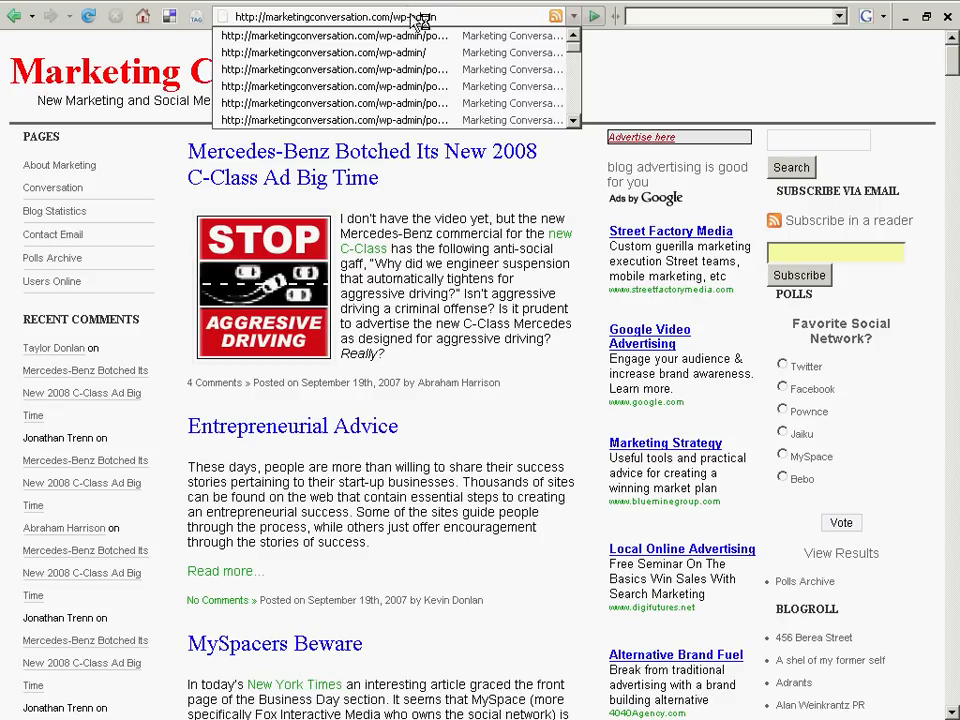
{"action": "key", "text": "Return"}
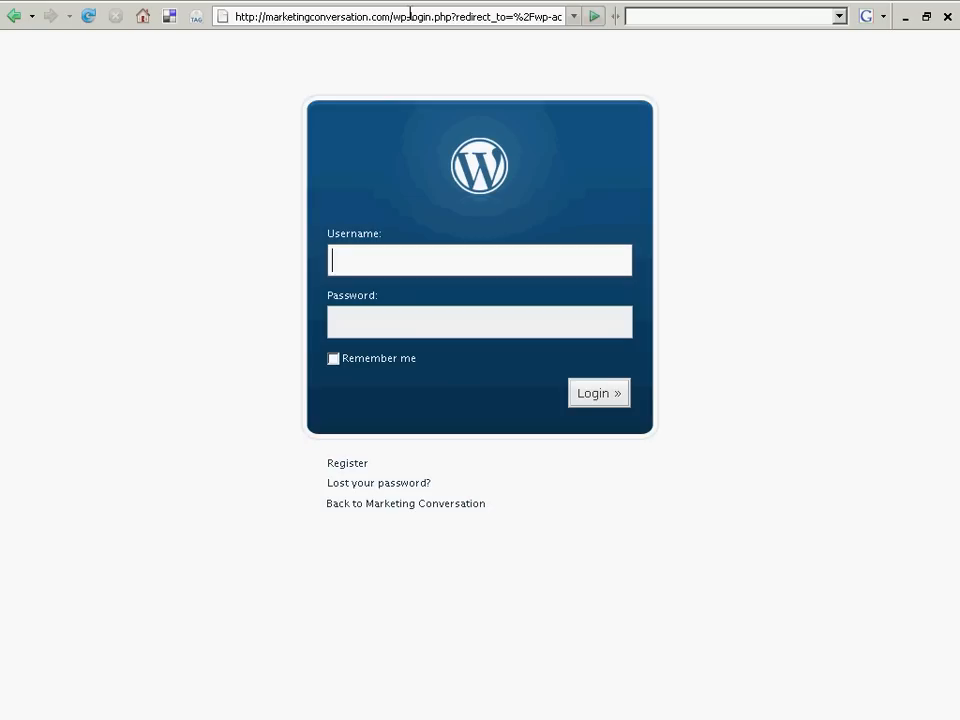
Log in to the blog's administration with the account username and password, with Remember me enabled
{"action": "type", "text": "chris"}
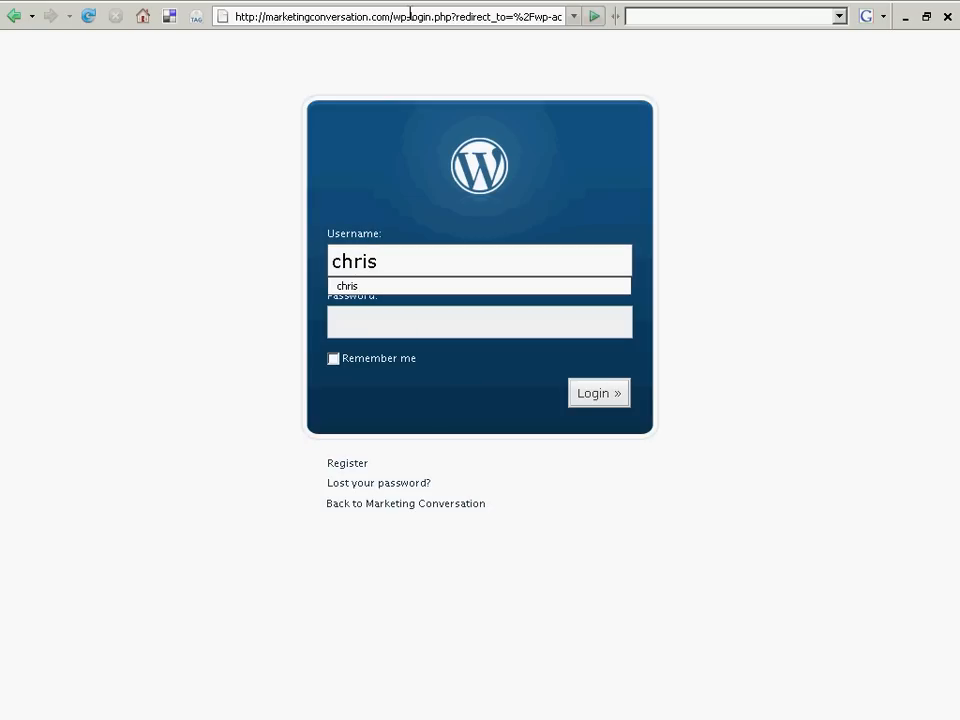
{"action": "key", "text": "Tab"}
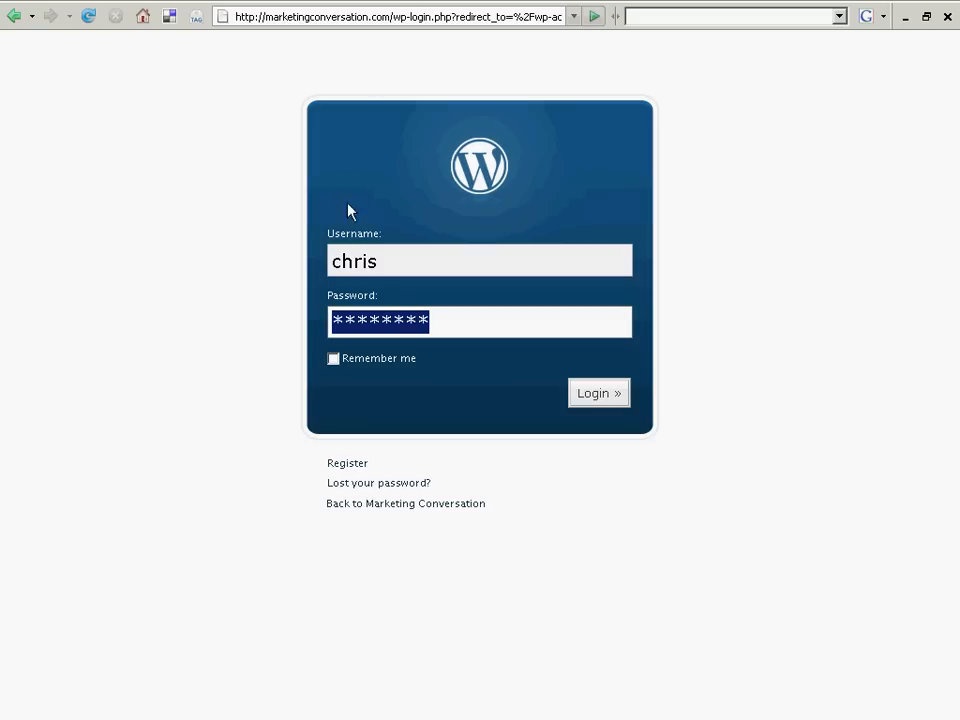
{"action": "left_click", "coordinate": [334, 360]}
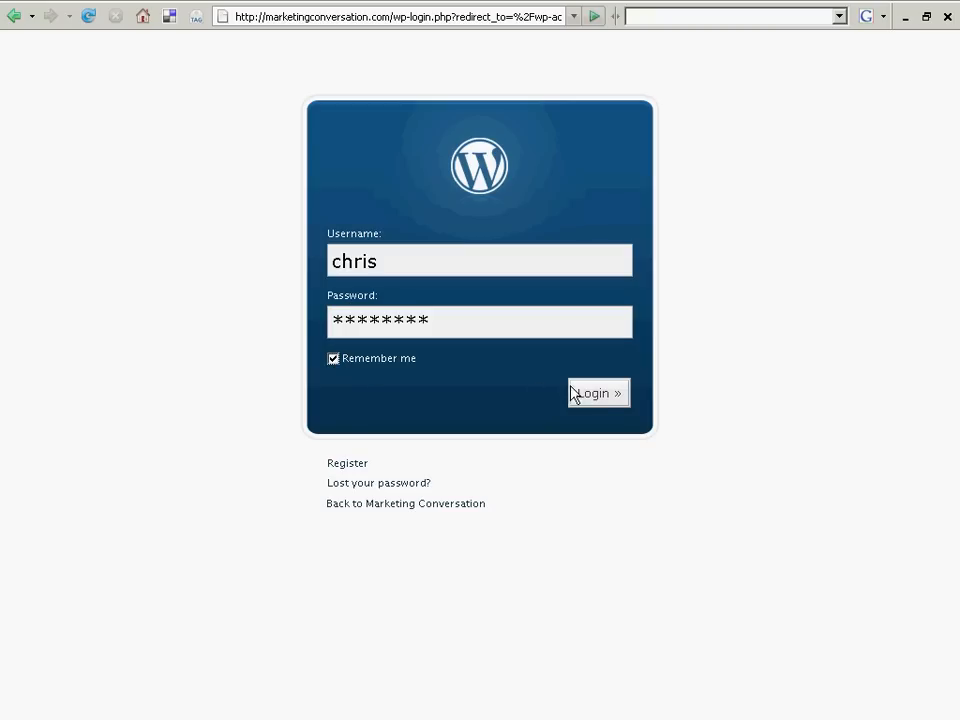
{"action": "left_click", "coordinate": [598, 395]}
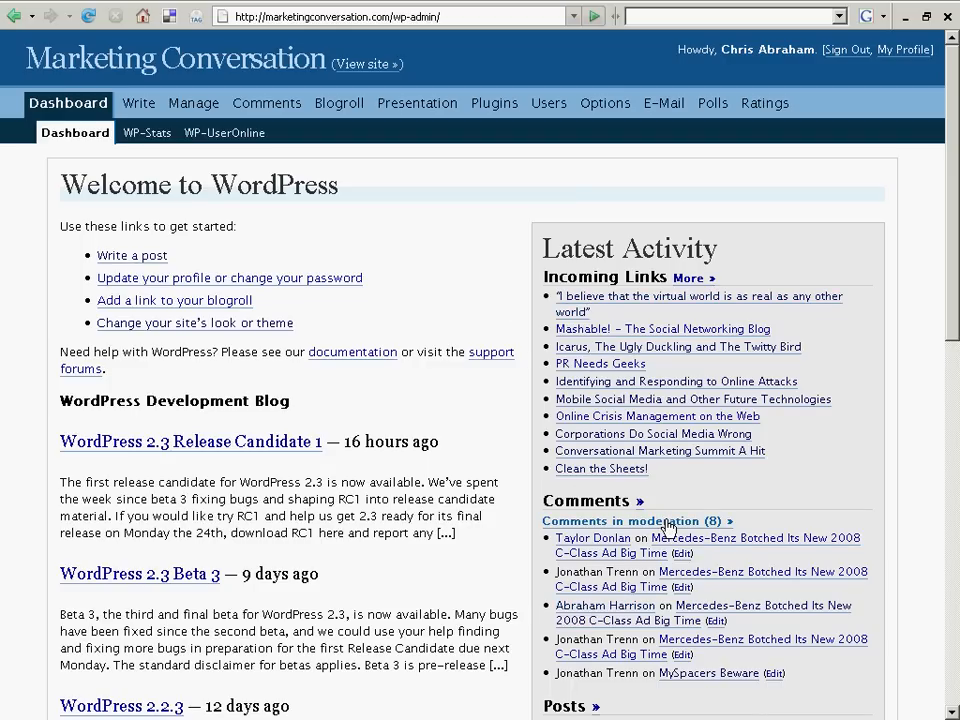
Start a new post and title it "I Am Recording a Video Tutorial on Blogging"
{"action": "mouse_move", "coordinate": [667, 527]}
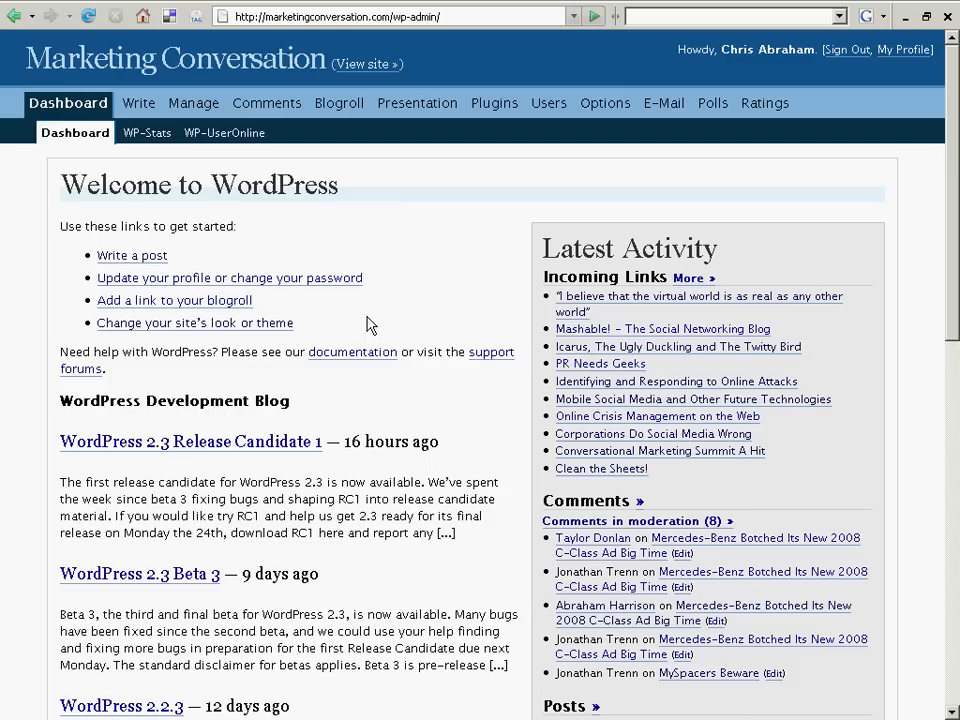
{"action": "left_click", "coordinate": [146, 260]}
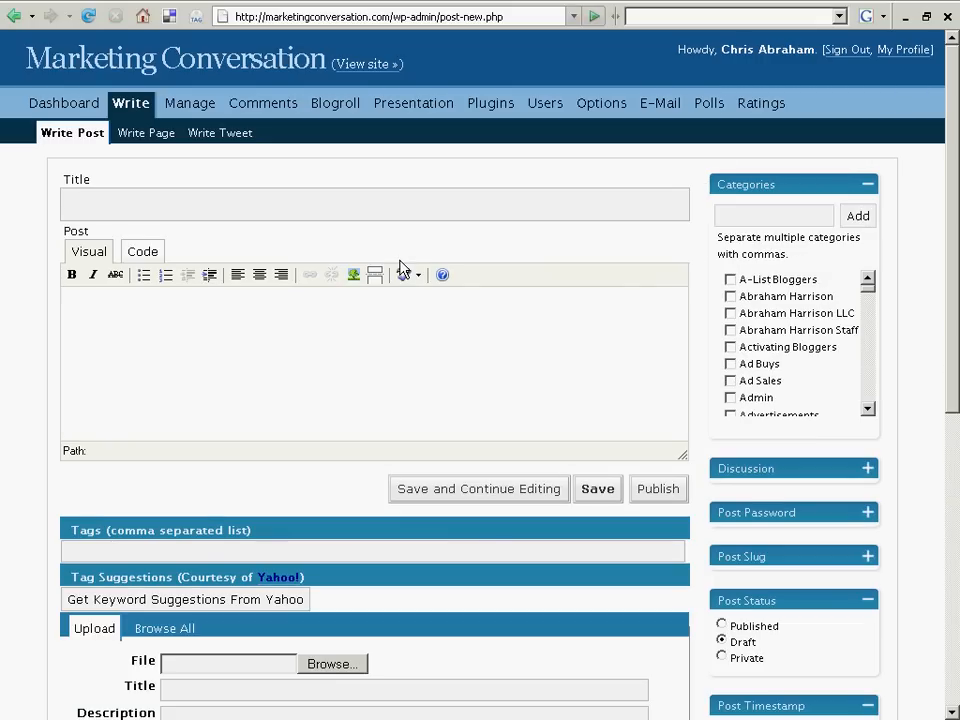
{"action": "left_click", "coordinate": [400, 204]}
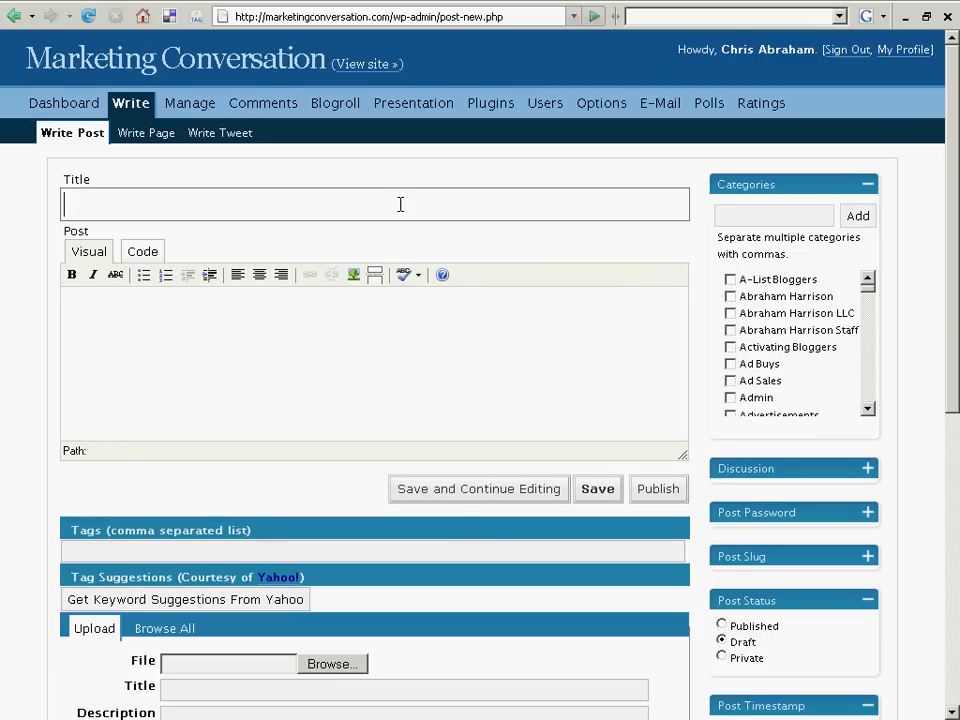
{"action": "type", "text": "I "}
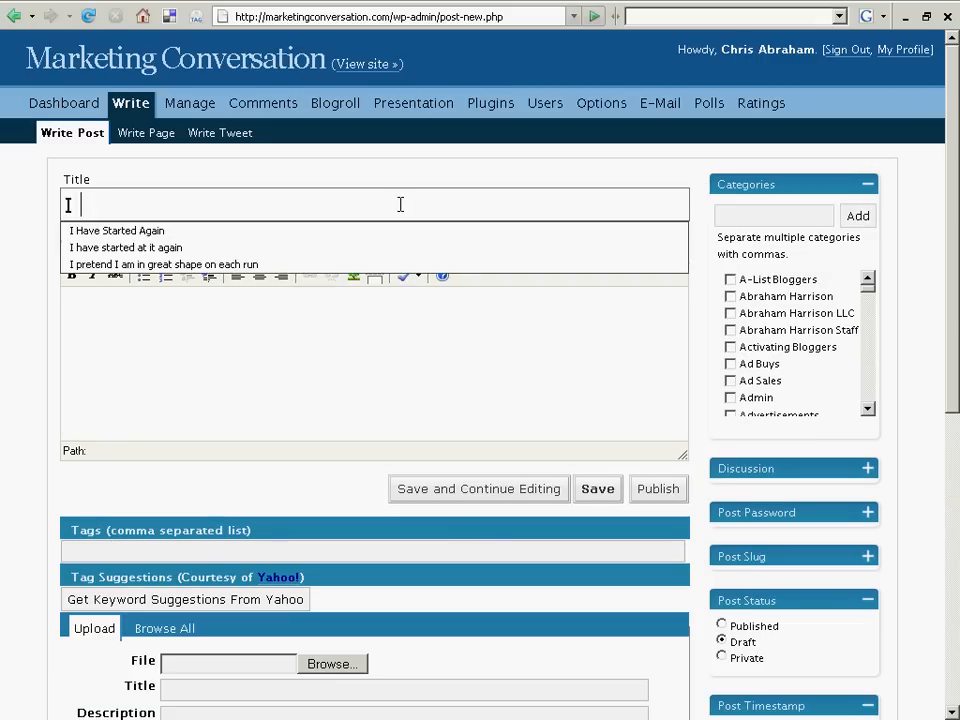
{"action": "type", "text": "Am Rec"}
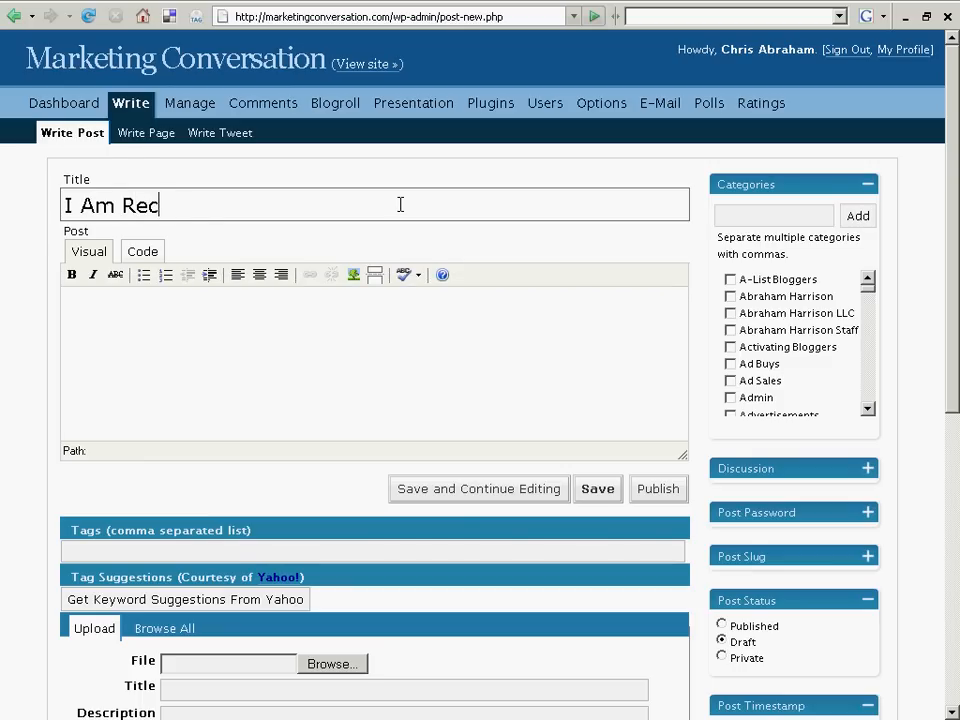
{"action": "type", "text": "ording a Video R"}
{"action": "key", "text": "BackSpace"}
{"action": "type", "text": "Turor"}
{"action": "key", "text": "BackSpace"}
{"action": "key", "text": "BackSpace"}
{"action": "key", "text": "BackSpace"}
{"action": "type", "text": "torial "}
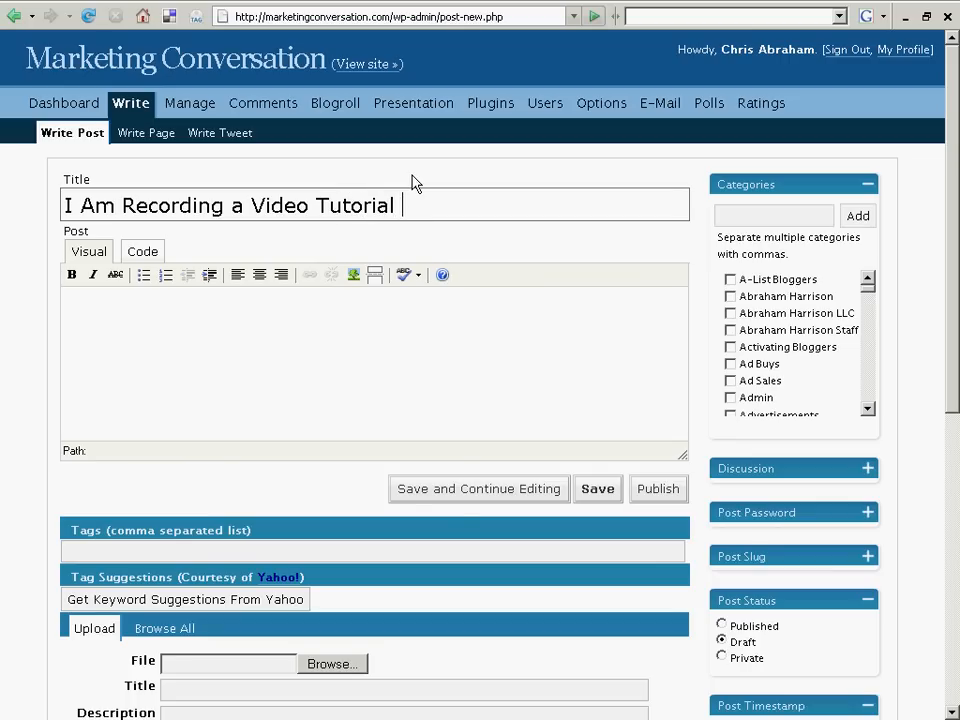
{"action": "type", "text": "on Blogging"}
Write the post body "This is a demo post to show my viewers how to blog using Marketing Conversation as an example."
{"action": "key", "text": "Tab"}
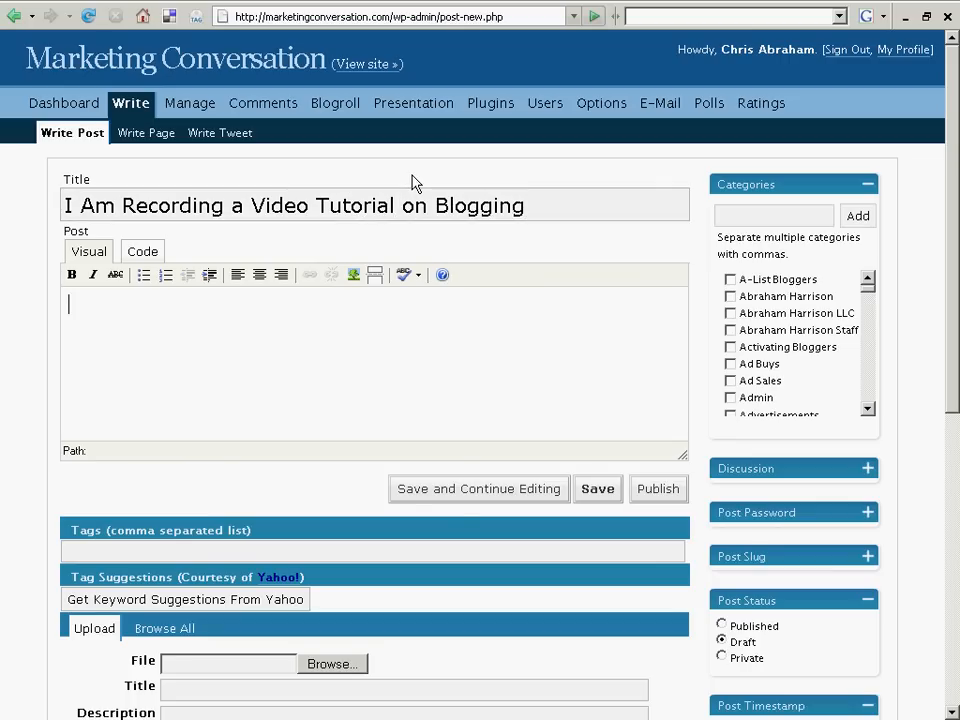
{"action": "type", "text": "This is a demo post to show m"}
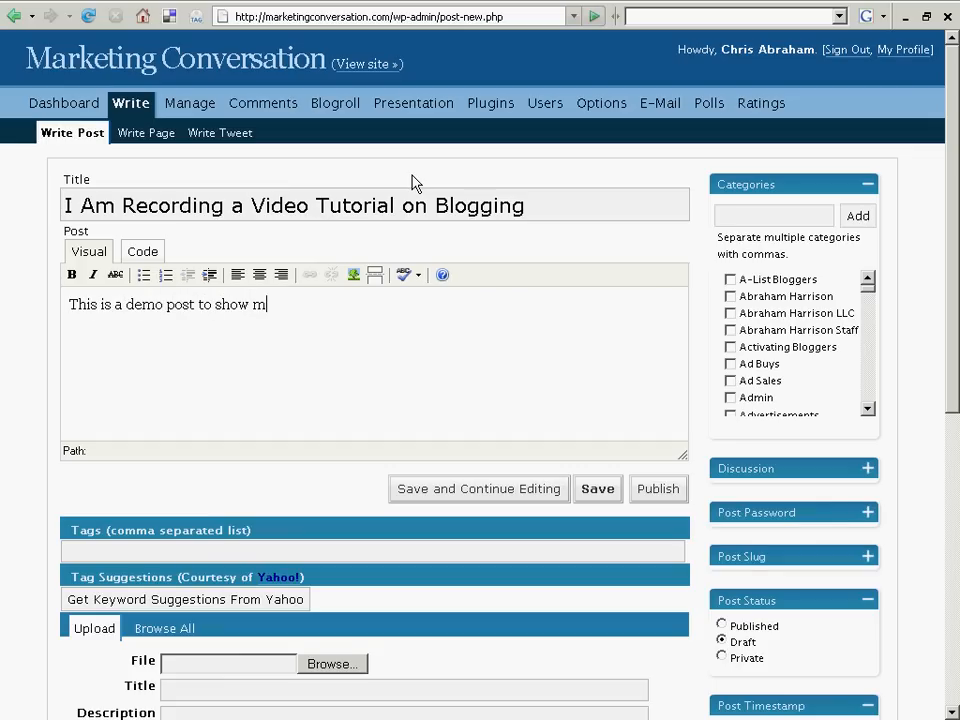
{"action": "type", "text": "y viewers how t"}
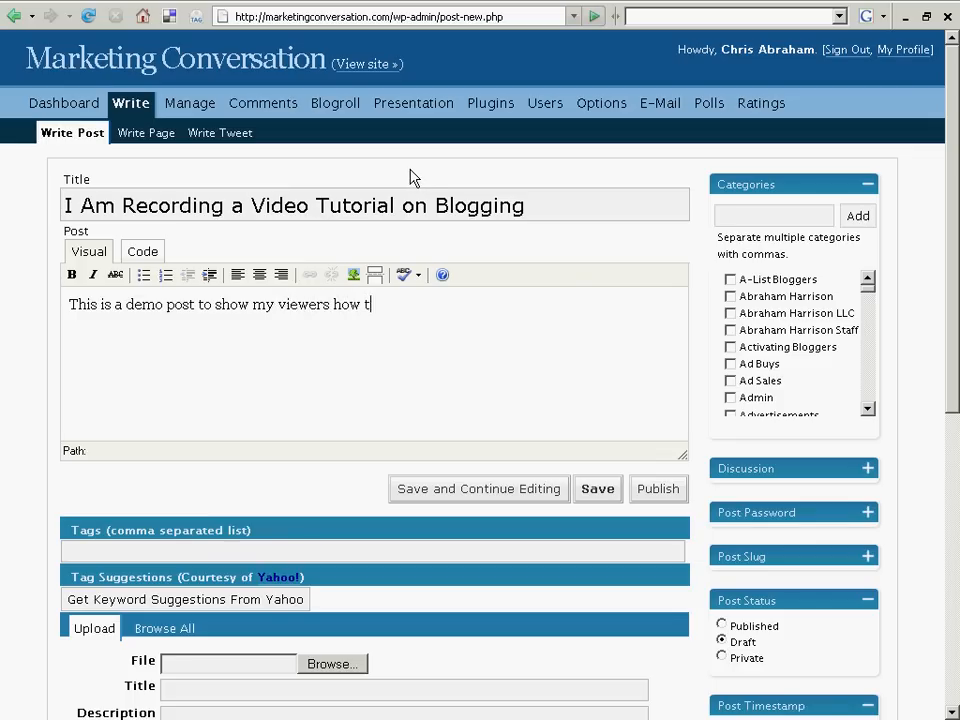
{"action": "type", "text": "o blog using Marketing "}
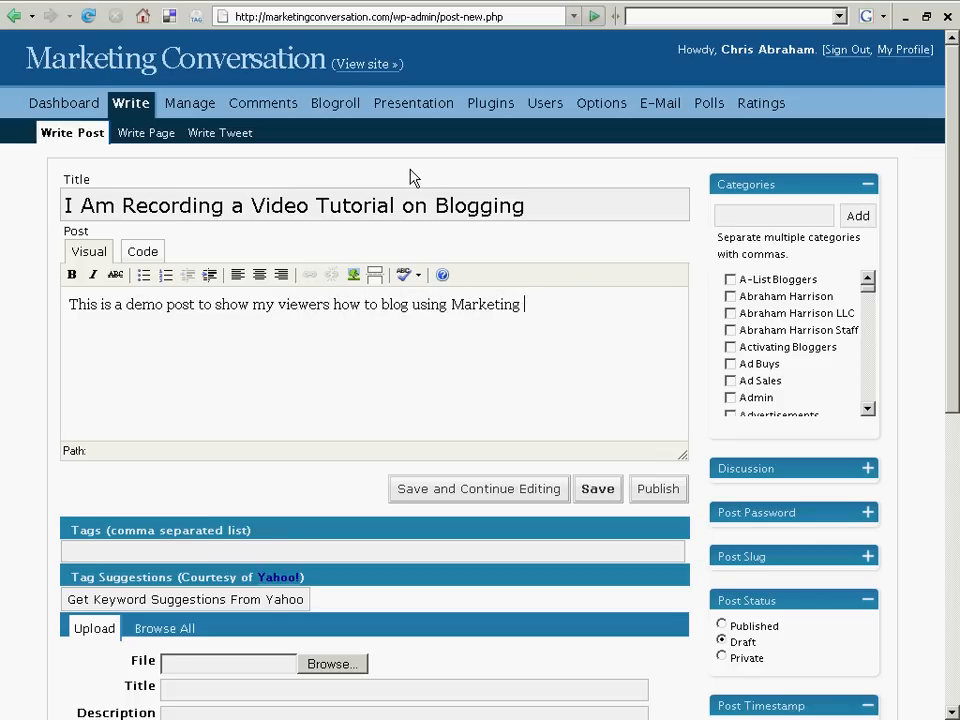
{"action": "type", "text": "Conversation as a"}
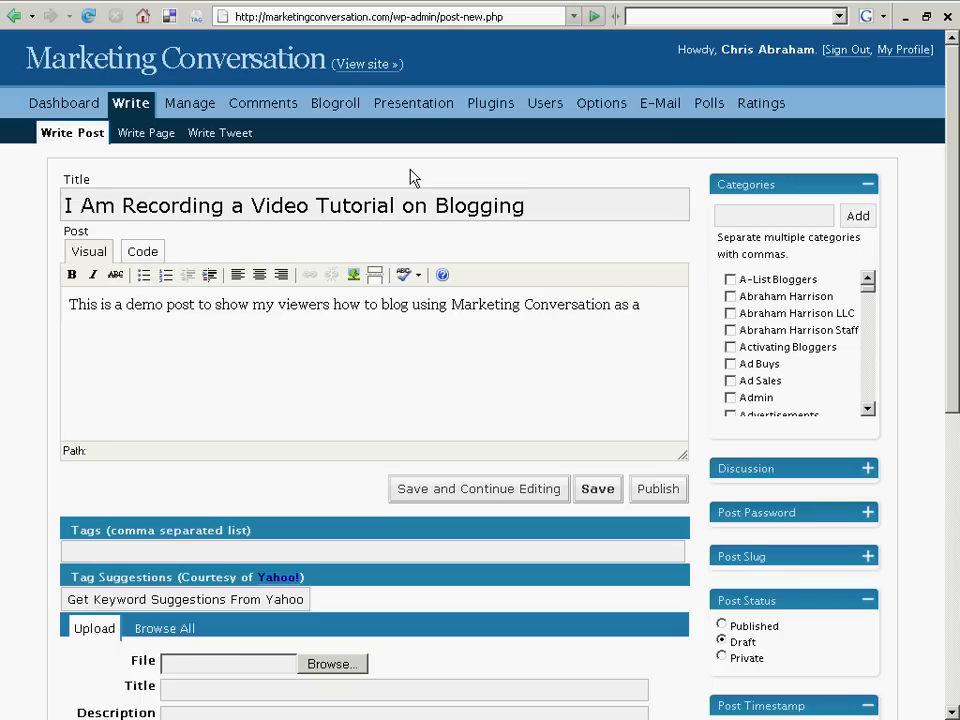
{"action": "type", "text": "n example."}
Italicize "demo post" and make "Marketing Conversation" bold in the post body
{"action": "left_click_drag", "start_coordinate": [126, 304], "coordinate": [195, 305]}
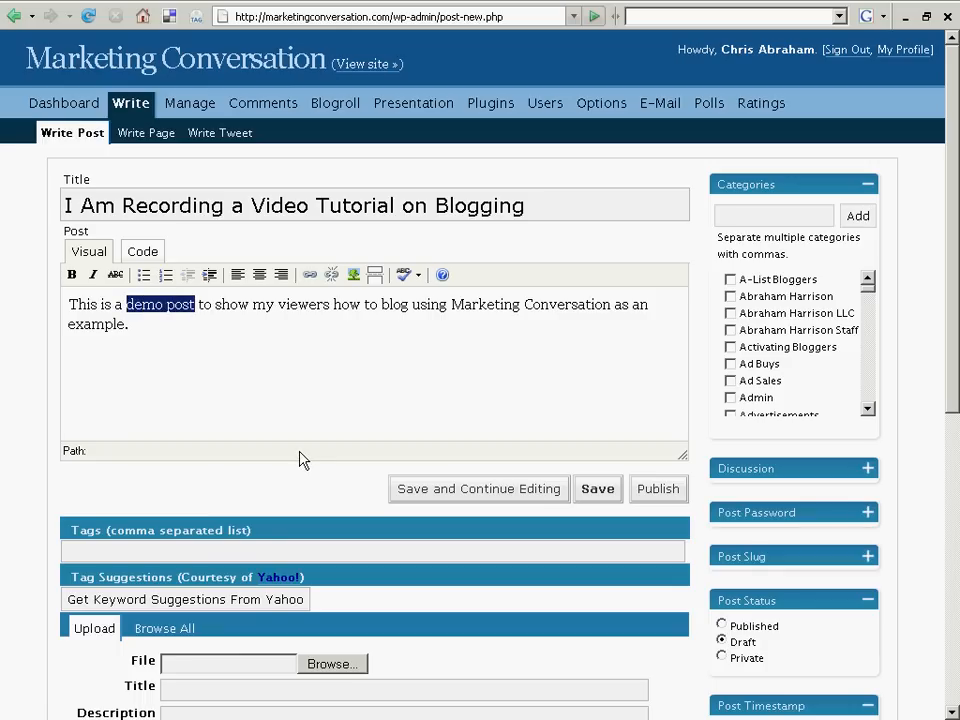
{"action": "left_click", "coordinate": [94, 276]}
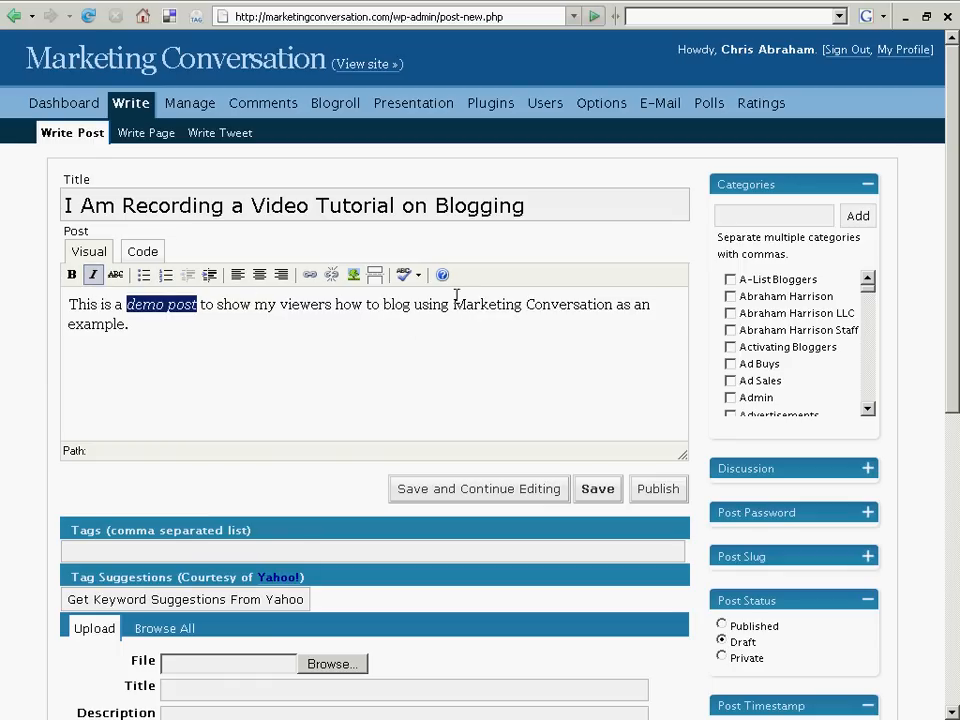
{"action": "left_click_drag", "start_coordinate": [454, 304], "coordinate": [613, 304]}
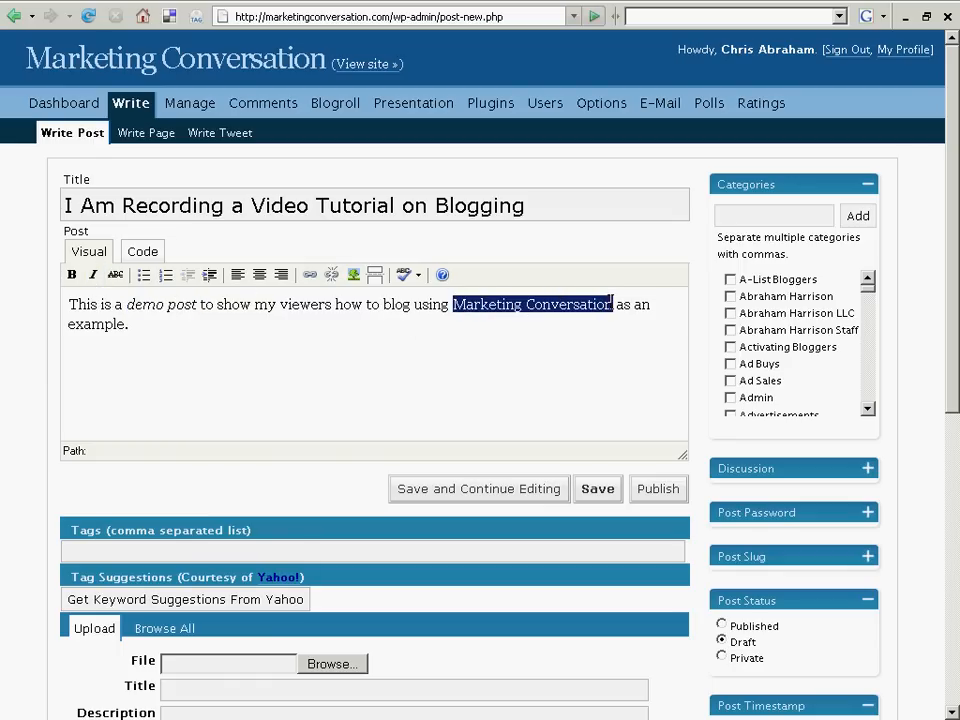
{"action": "left_click", "coordinate": [72, 275]}
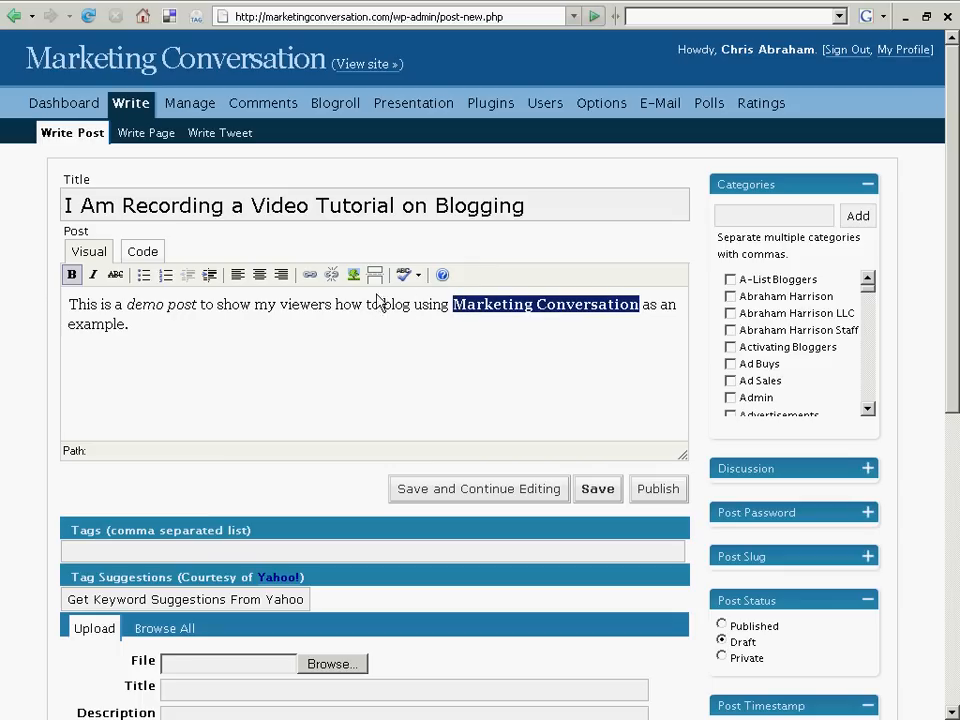
{"action": "left_click", "coordinate": [311, 274]}
{"action": "left_click", "coordinate": [360, 317]}
{"action": "type", "text": "www."}
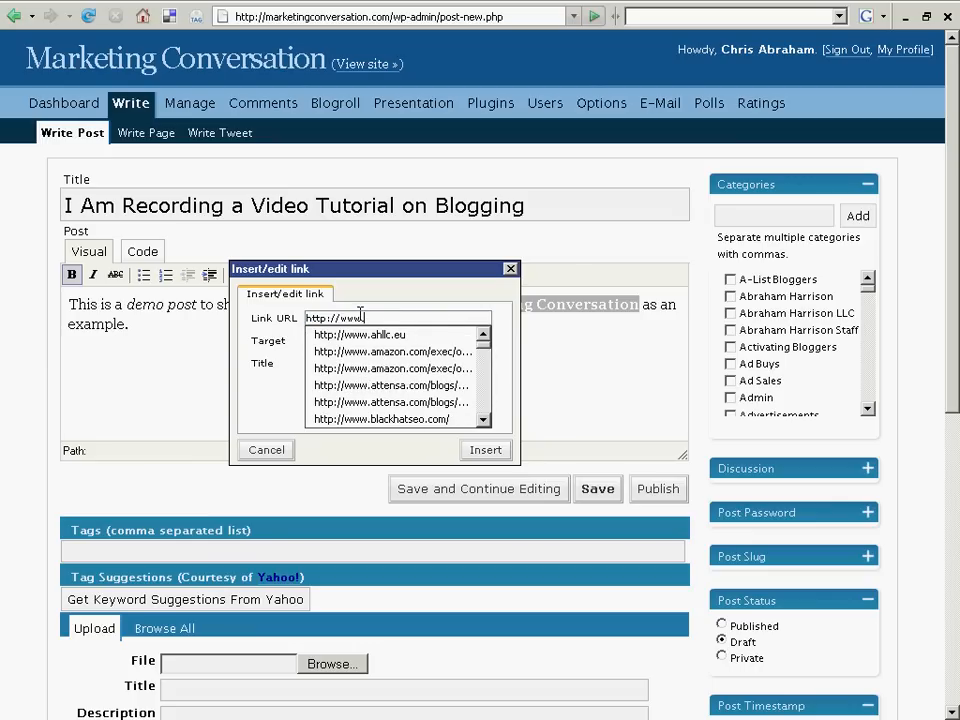
{"action": "type", "text": "marketing"}
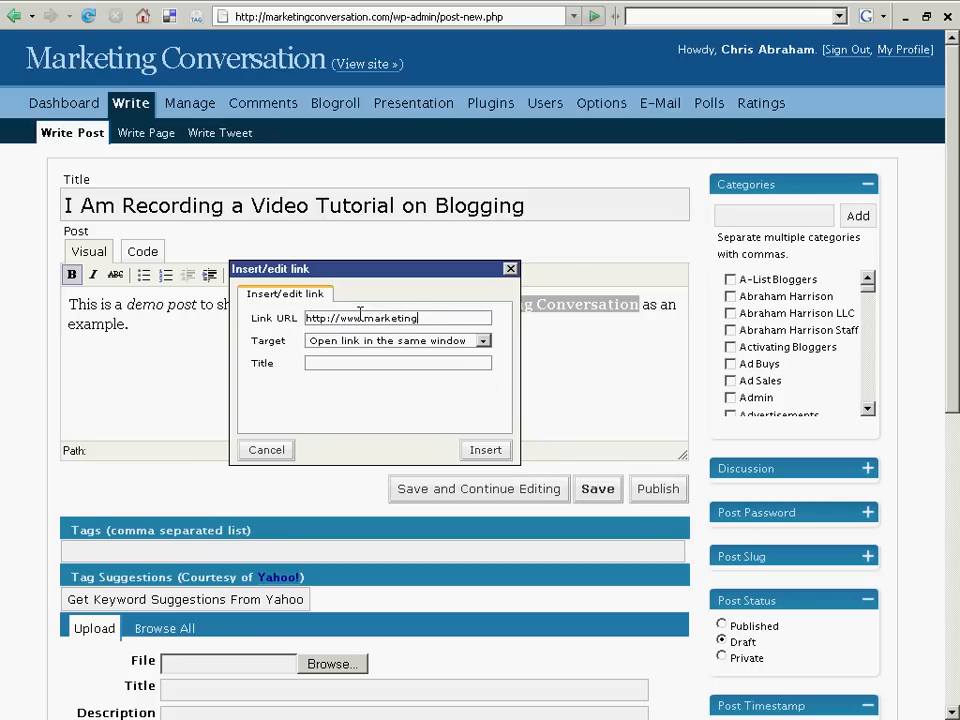
{"action": "type", "text": "conversation.com"}
{"action": "key", "text": "Return"}
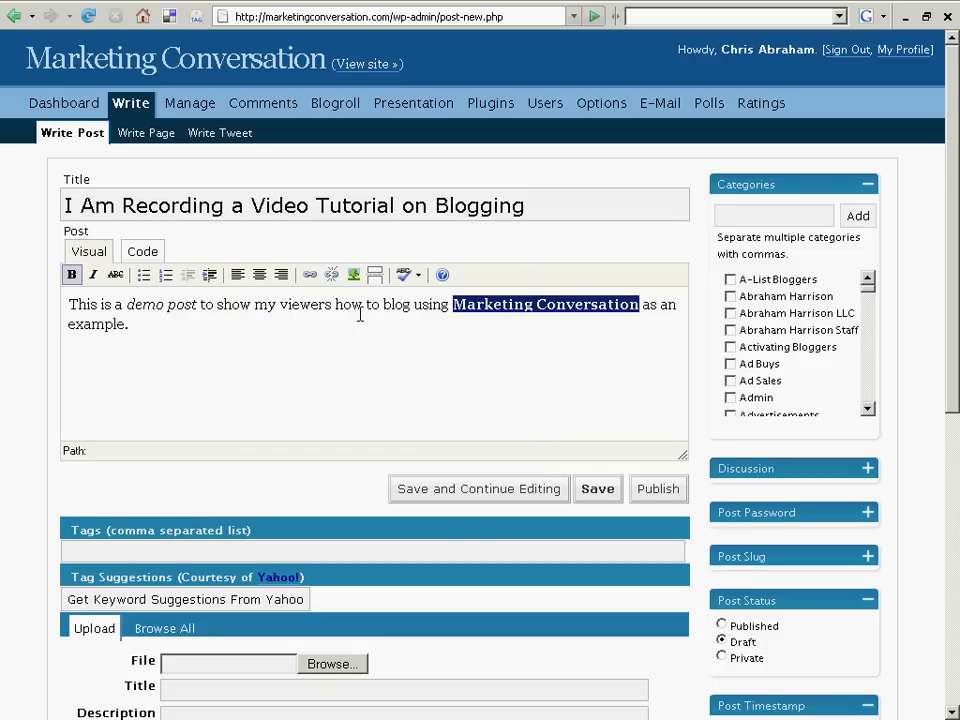
Continue the post body after the first sentence with "When I complete this tutorial, I will upload it to YouTube"
{"action": "left_click", "coordinate": [367, 338]}
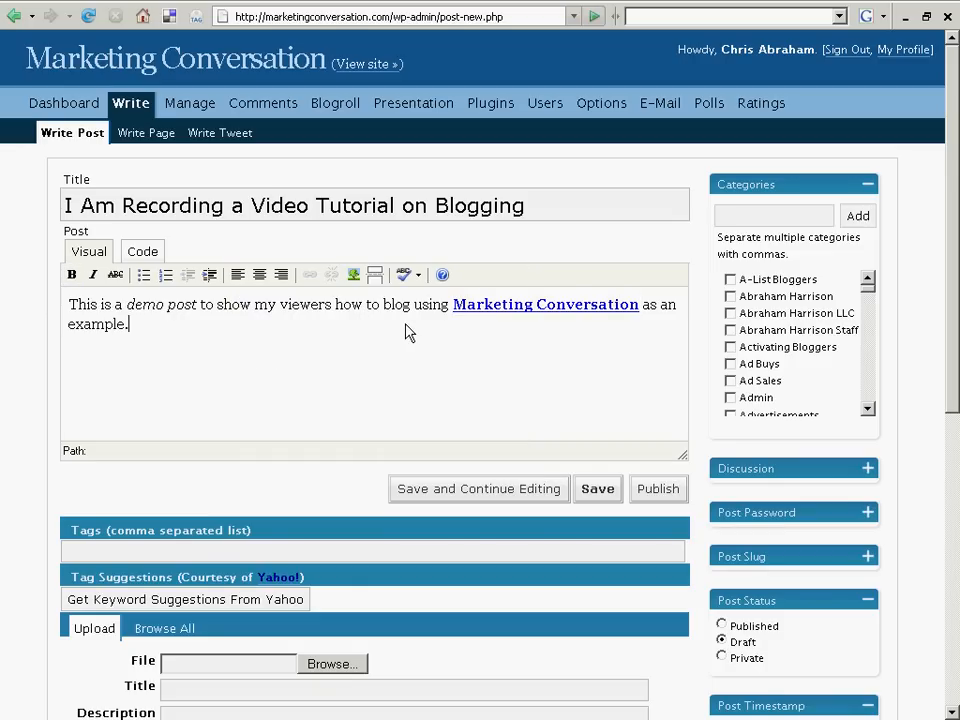
{"action": "type", "text": "I"}
{"action": "type", "text": "When I am "}
{"action": "type", "text": "comp"}
{"action": "key", "text": "BackSpace"}
{"action": "key", "text": "BackSpace"}
{"action": "key", "text": "BackSpace"}
{"action": "key", "text": "BackSpace"}
{"action": "key", "text": "BackSpace"}
{"action": "key", "text": "BackSpace"}
{"action": "key", "text": "BackSpace"}
{"action": "key", "text": "BackSpace"}
{"action": "type", "text": "complete"}
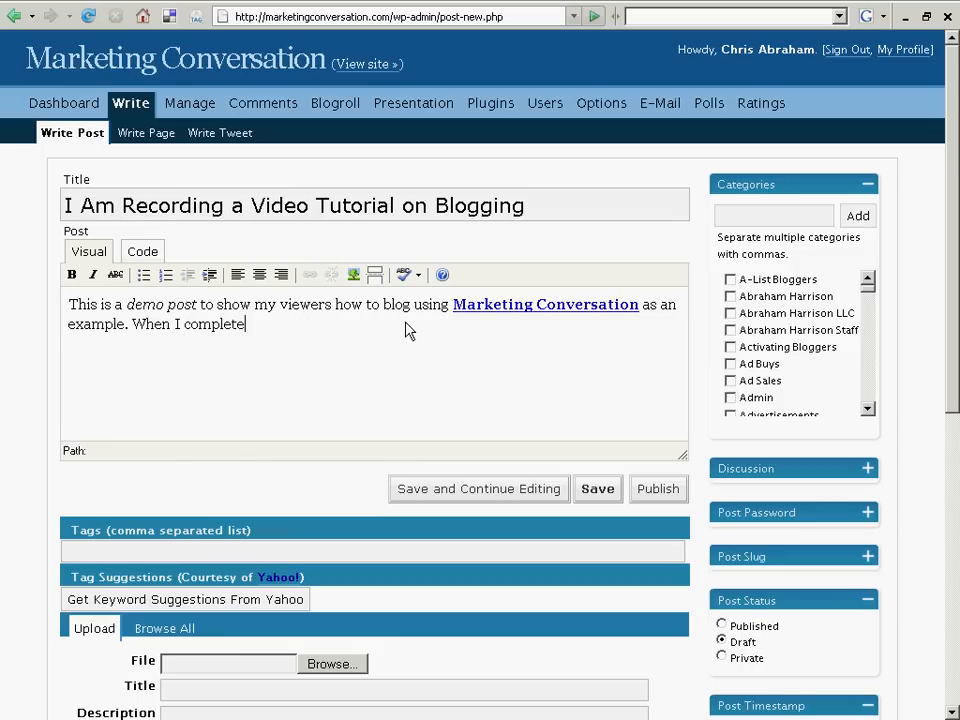
{"action": "type", "text": " this tiutorial, I "}
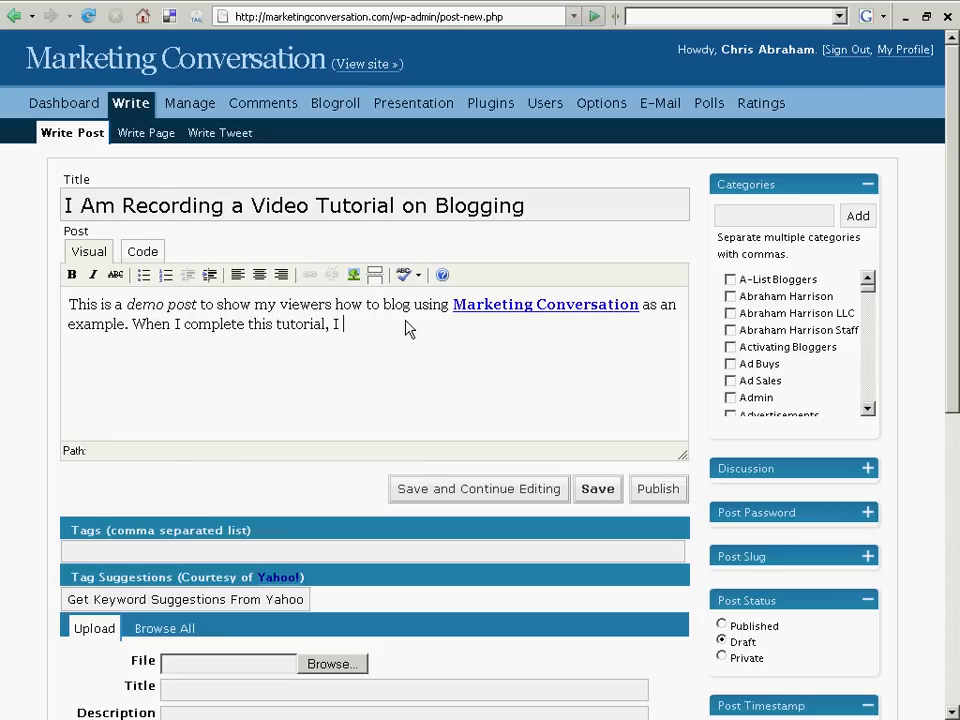
{"action": "type", "text": "will upload it toYT"}
{"action": "key", "text": "BackSpace"}
{"action": "type", "text": "ouTube"}
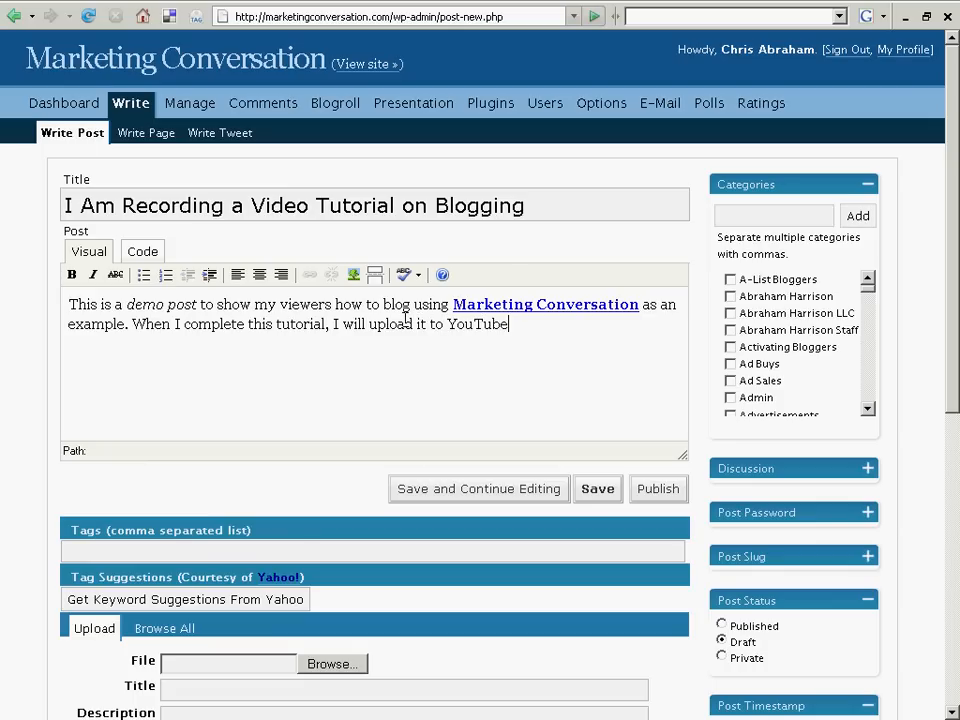
Complete the second sentence of the post body with ", Google Video, MySpace Video, Vox, and probably Facebook."
{"action": "type", "text": " andGoo"}
{"action": "key", "text": "BackSpace"}
{"action": "key", "text": "BackSpace"}
{"action": "key", "text": "BackSpace"}
{"action": "key", "text": "BackSpace"}
{"action": "key", "text": "BackSpace"}
{"action": "key", "text": "BackSpace"}
{"action": "key", "text": "BackSpace"}
{"action": "key", "text": "BackSpace"}
{"action": "type", "text": ", Google Video, MySpace"}
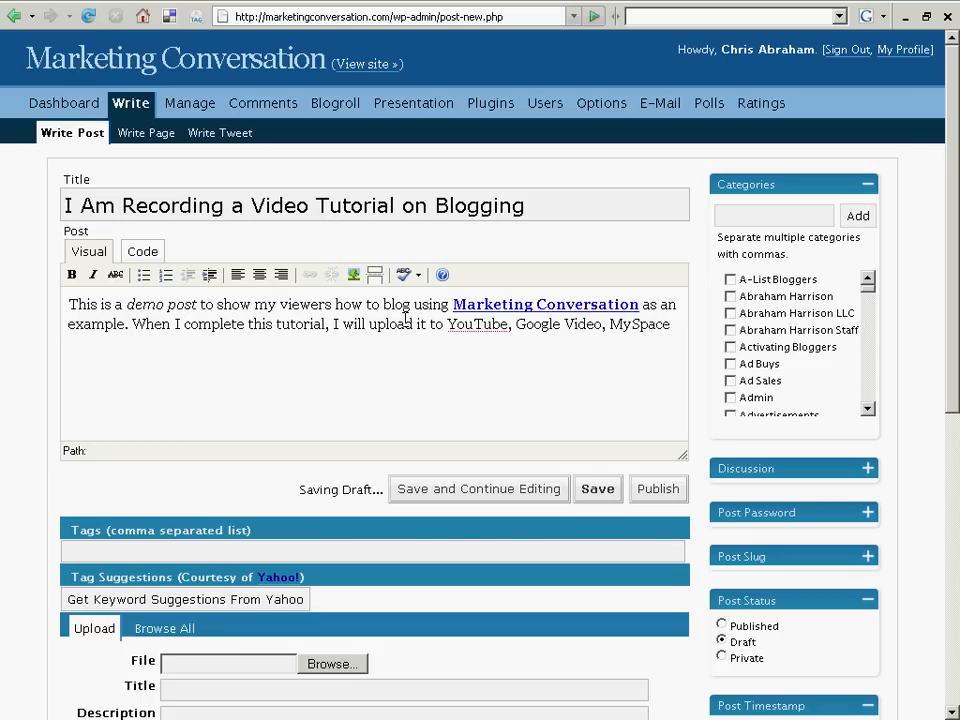
{"action": "type", "text": " Video, and"}
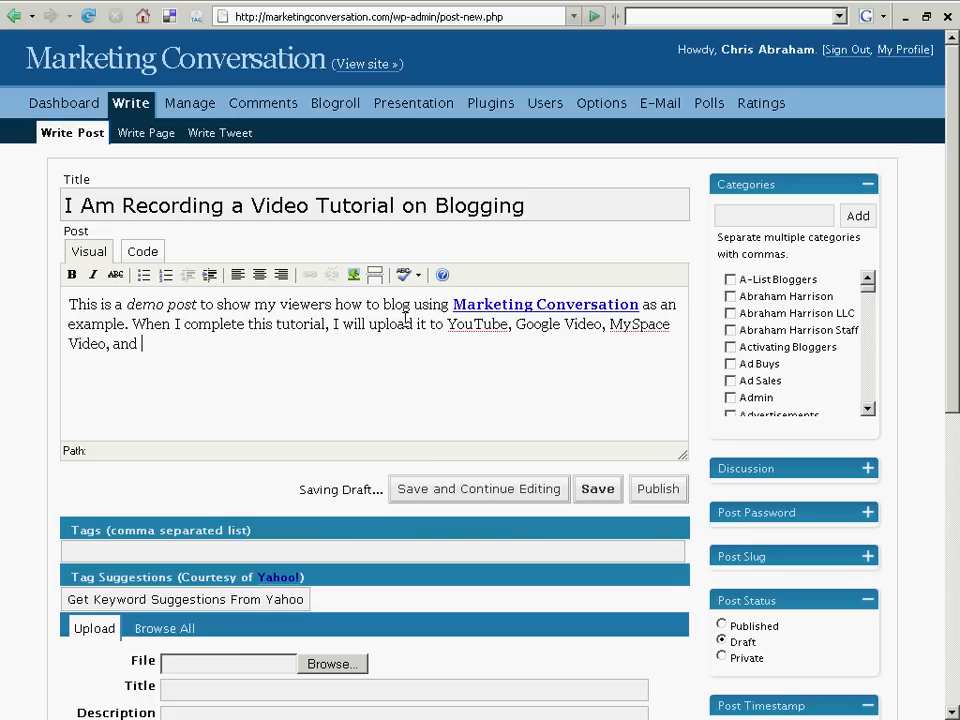
{"action": "key", "text": "BackSpace"}
{"action": "key", "text": "BackSpace"}
{"action": "key", "text": "BackSpace"}
{"action": "type", "text": "Vox, and proba"}
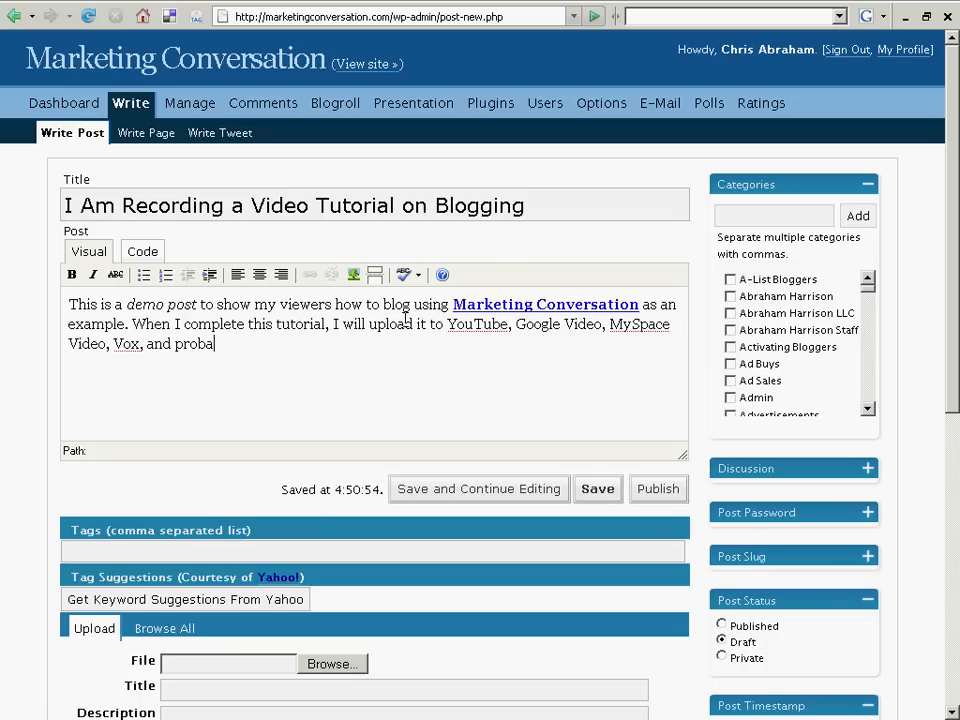
{"action": "type", "text": "bly Facebook."}
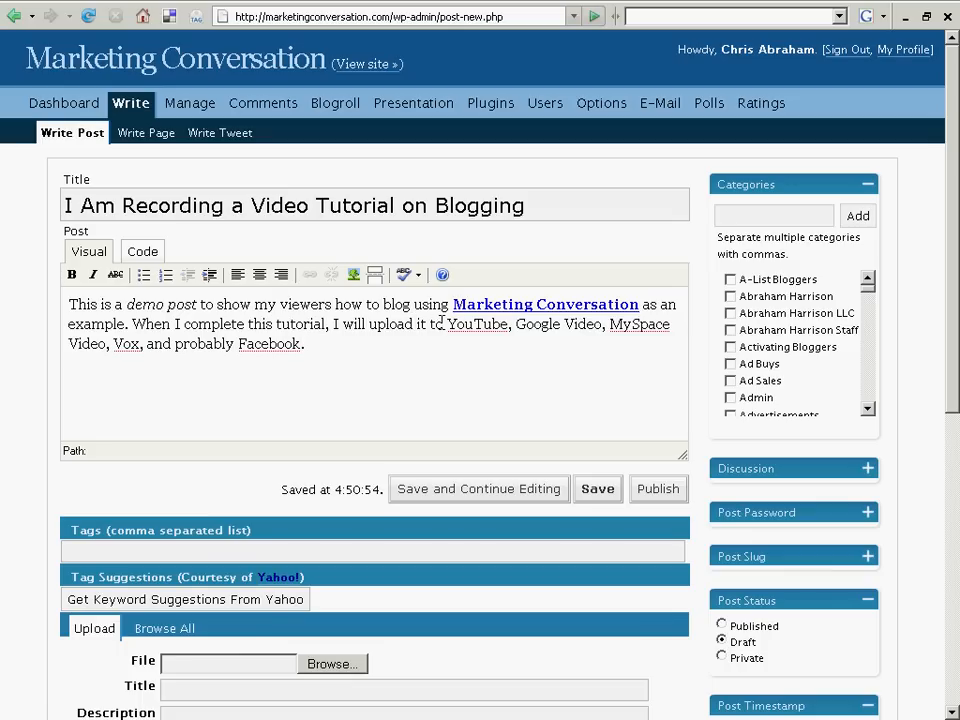
Link the word "YouTube" in the post body to the author's channel address on youtube.com
{"action": "left_click_drag", "start_coordinate": [447, 323], "coordinate": [509, 324]}
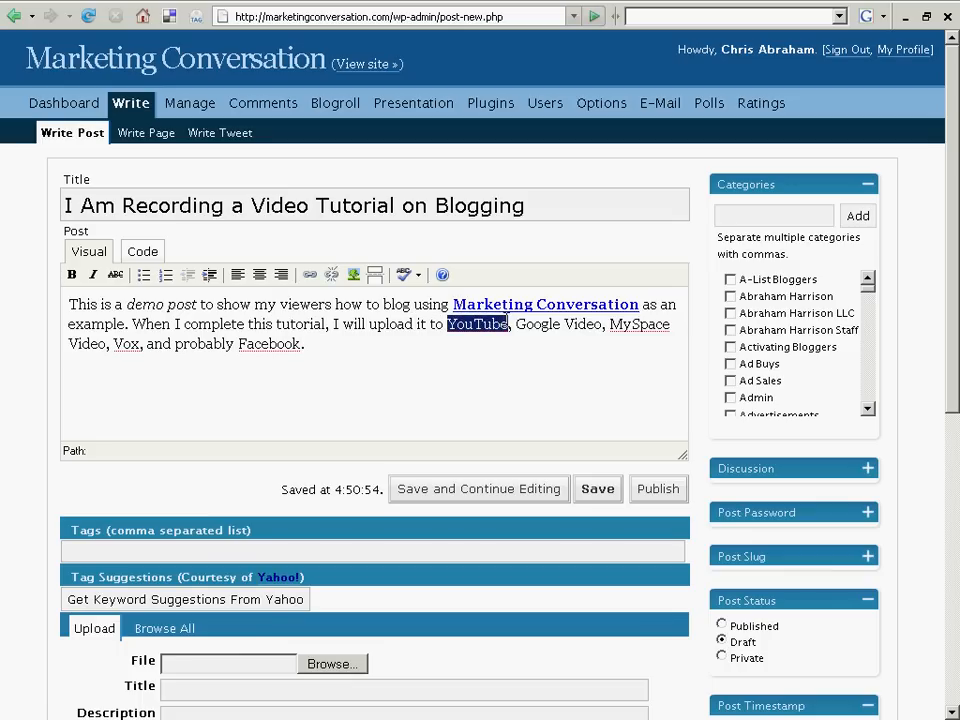
{"action": "left_click", "coordinate": [310, 275]}
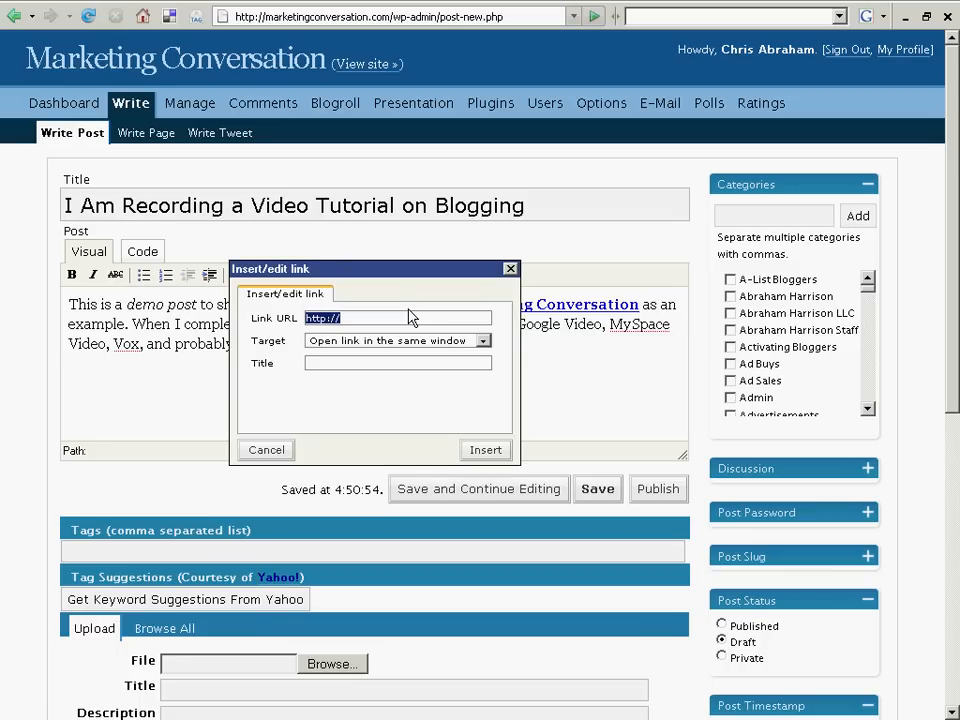
{"action": "left_click", "coordinate": [408, 313]}
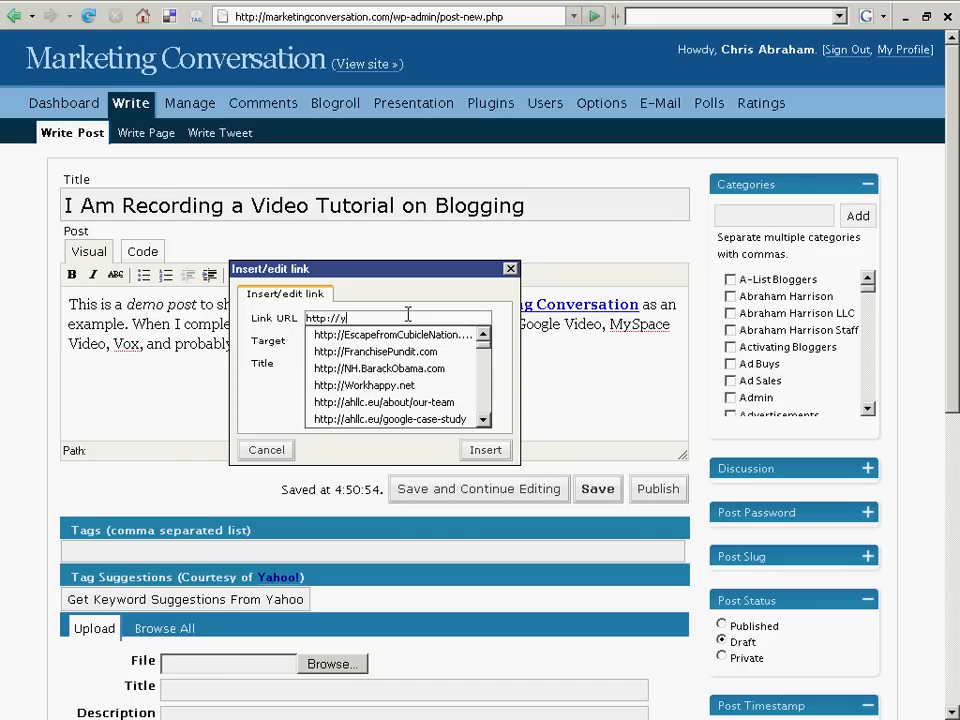
{"action": "type", "text": "youtube."}
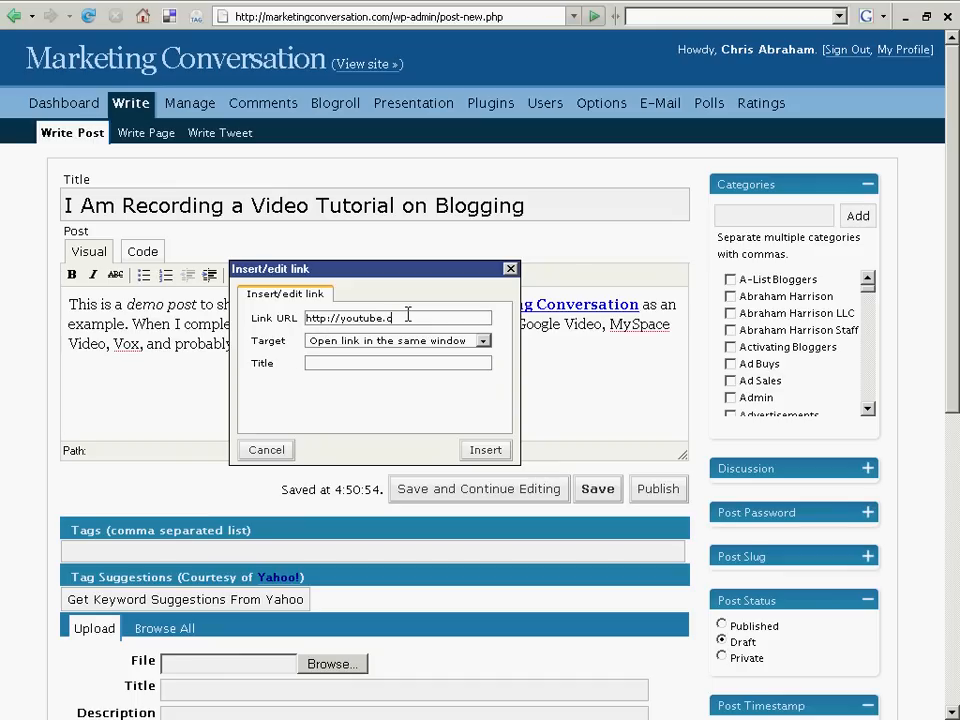
{"action": "type", "text": "com/chrisabraham"}
{"action": "key", "text": "Return"}
{"action": "left_click", "coordinate": [430, 345]}
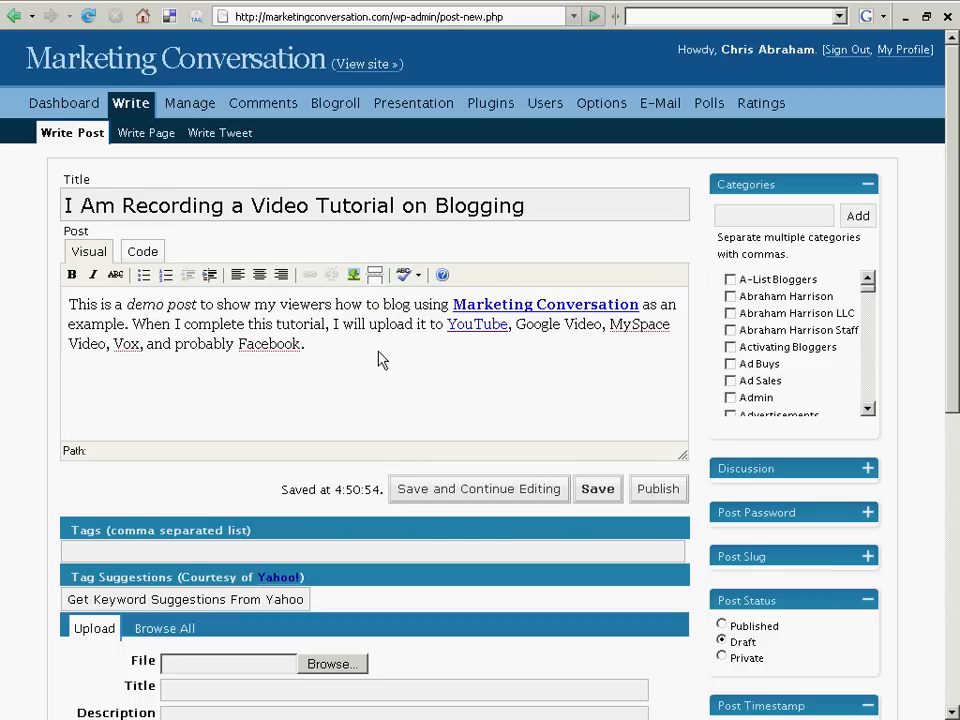
Copy the whole body paragraph and paste it repeatedly as new paragraphs below the original
{"action": "left_click_drag", "start_coordinate": [308, 344], "coordinate": [50, 318]}
{"action": "key", "text": "ctrl+c"}
{"action": "left_click", "coordinate": [340, 346]}
{"action": "key", "text": "Return"}
{"action": "key", "text": "ctrl+v"}
{"action": "key", "text": "Return"}
{"action": "key", "text": "ctrl+v"}
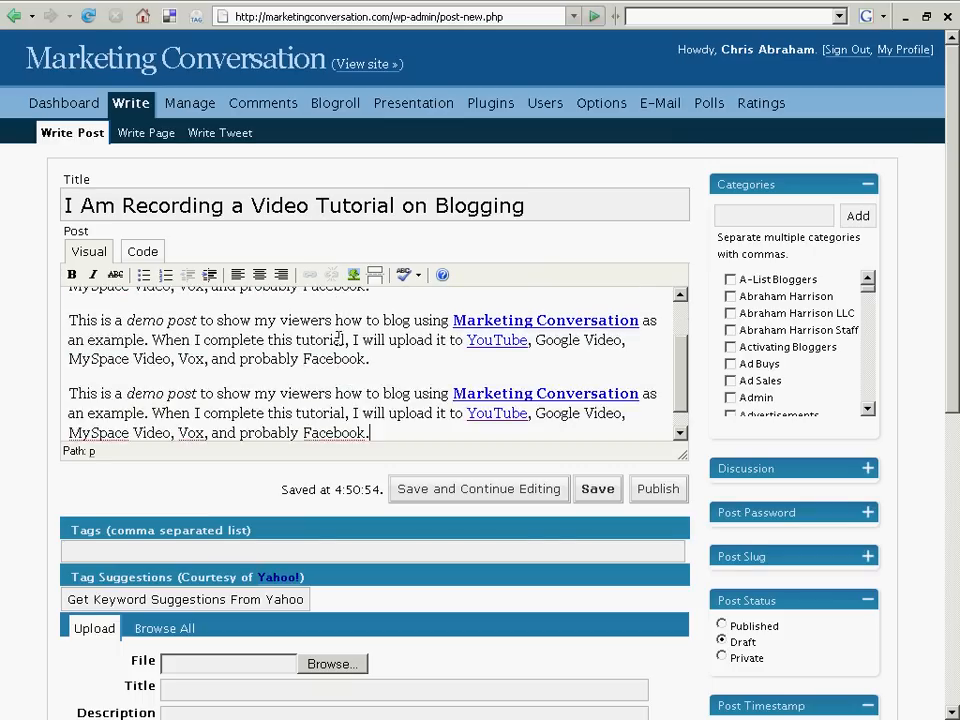
{"action": "key", "text": "Return"}
{"action": "key", "text": "BackSpace"}
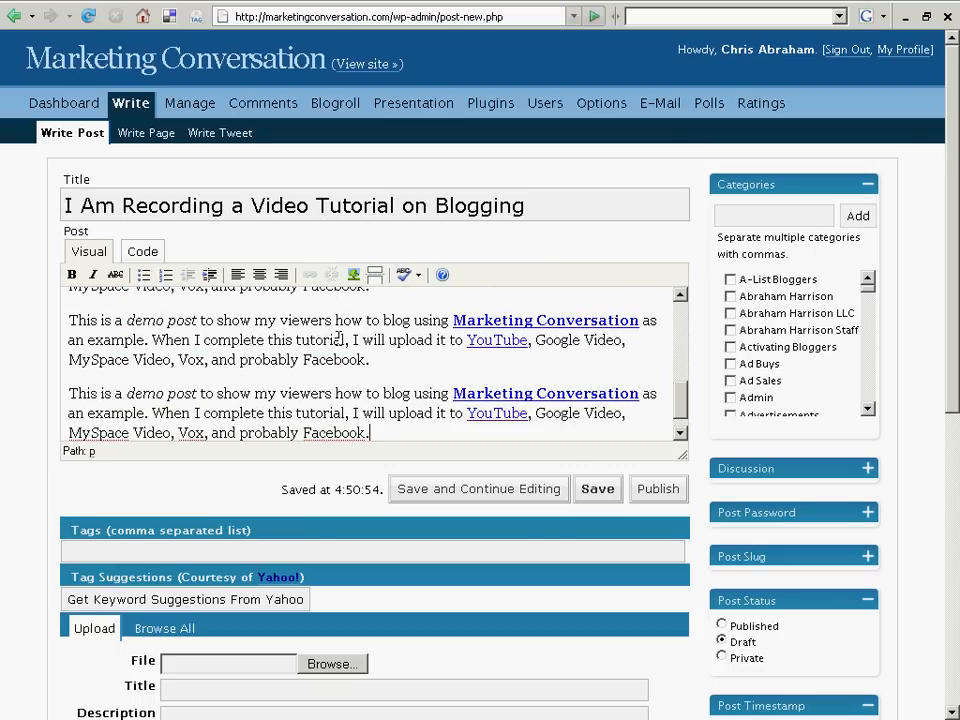
Split the post with a More tag after the first paragraph and remove the empty line below it
{"action": "key", "text": "Up"}
{"action": "key", "text": "Up"}
{"action": "key", "text": "Up"}
{"action": "key", "text": "Up"}
{"action": "key", "text": "Up"}
{"action": "key", "text": "Up"}
{"action": "key", "text": "Up"}
{"action": "key", "text": "Up"}
{"action": "key", "text": "Up"}
{"action": "key", "text": "Up"}
{"action": "key", "text": "Up"}
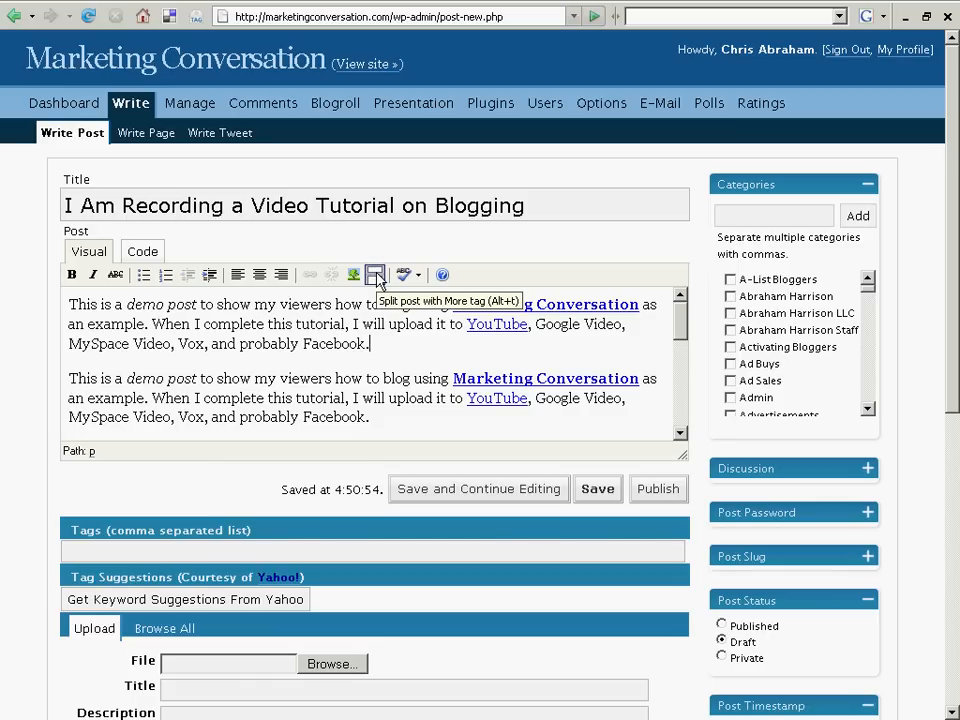
{"action": "left_click", "coordinate": [376, 276]}
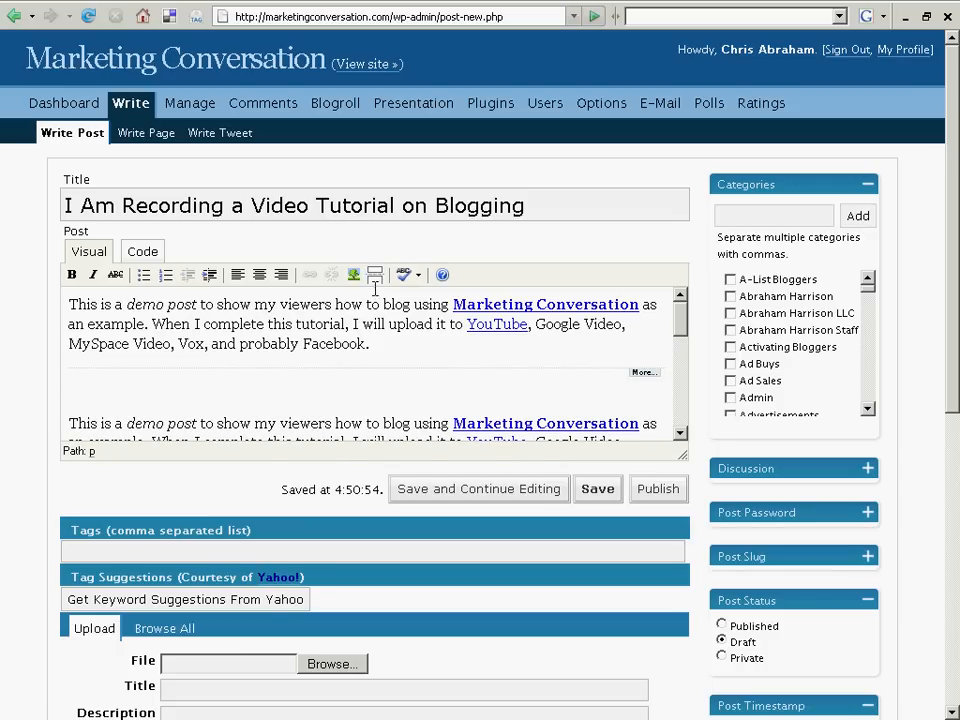
{"action": "key", "text": "Delete"}
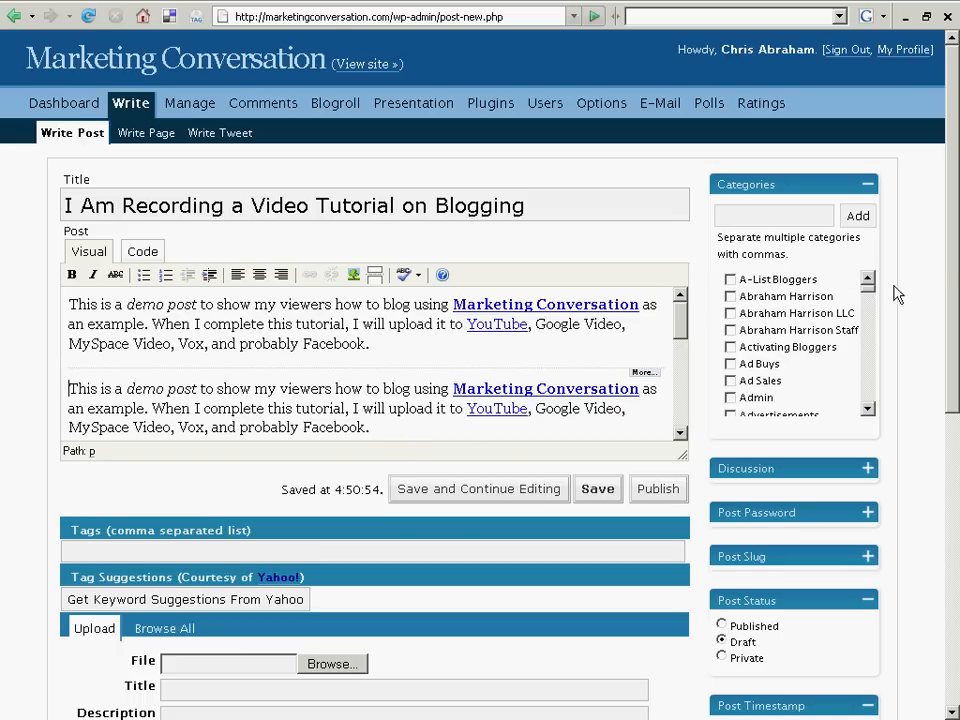
Assign the post to the existing categories YouTube and YouTube Marketing
{"action": "scroll", "coordinate": [480, 380], "scroll_direction": "down", "scroll_amount": 1}
{"action": "scroll", "coordinate": [480, 380], "scroll_direction": "down", "scroll_amount": 3}
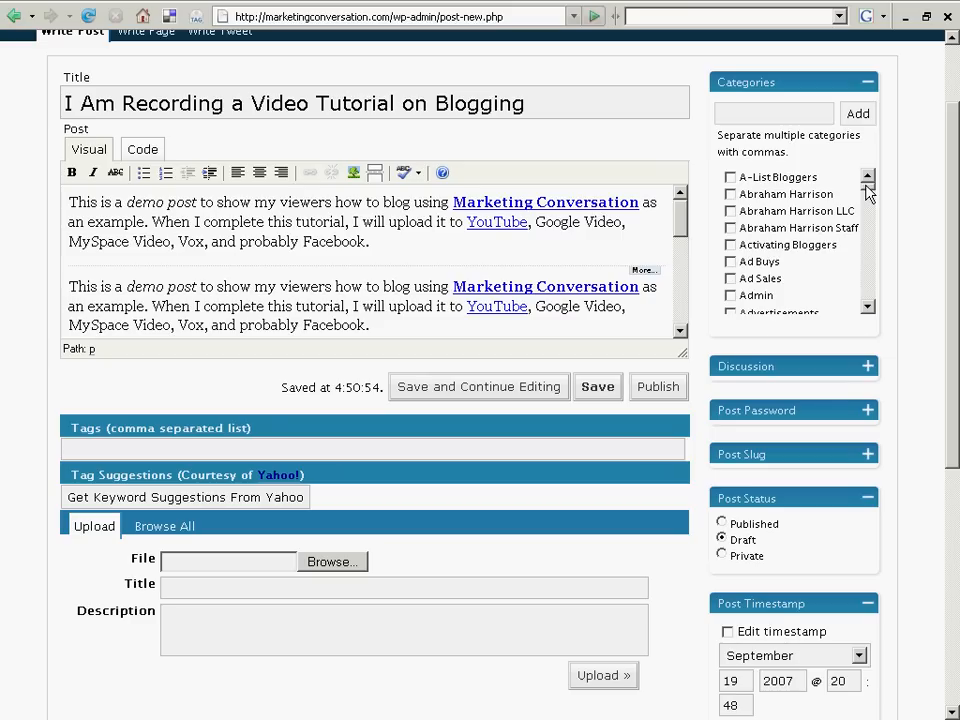
{"action": "scroll", "coordinate": [868, 193], "scroll_direction": "down", "scroll_amount": 5}
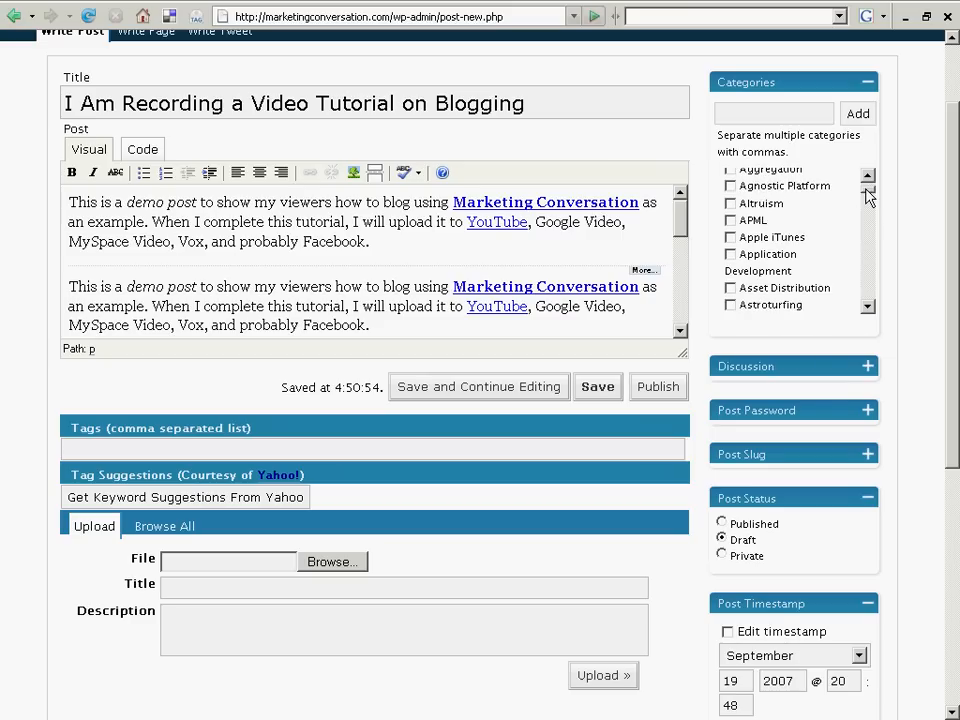
{"action": "left_click_drag", "start_coordinate": [868, 197], "coordinate": [868, 304]}
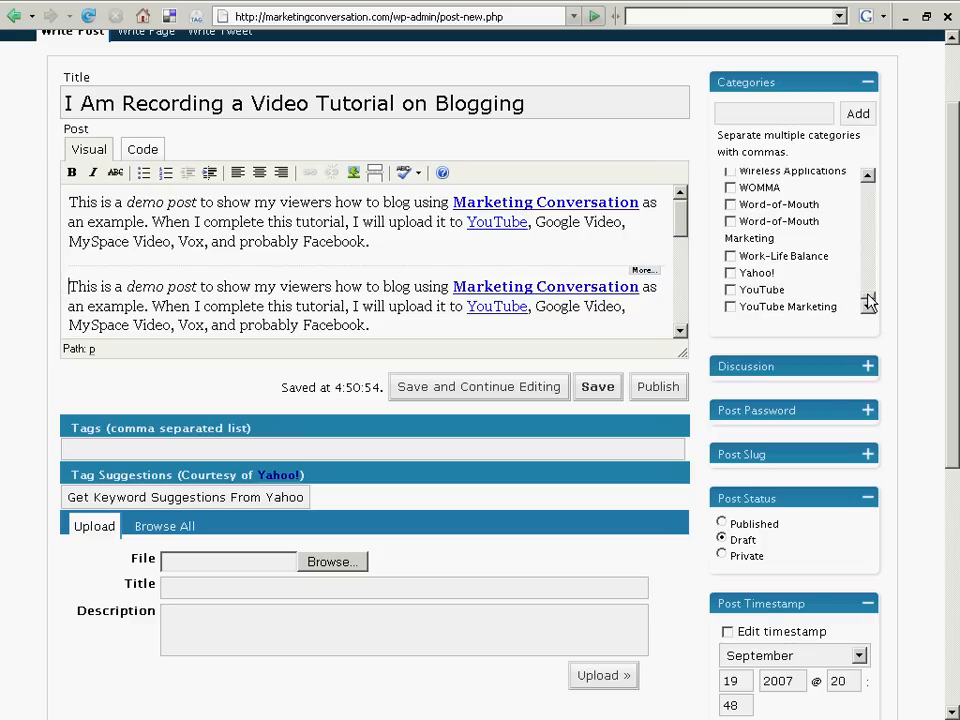
{"action": "left_click", "coordinate": [730, 290]}
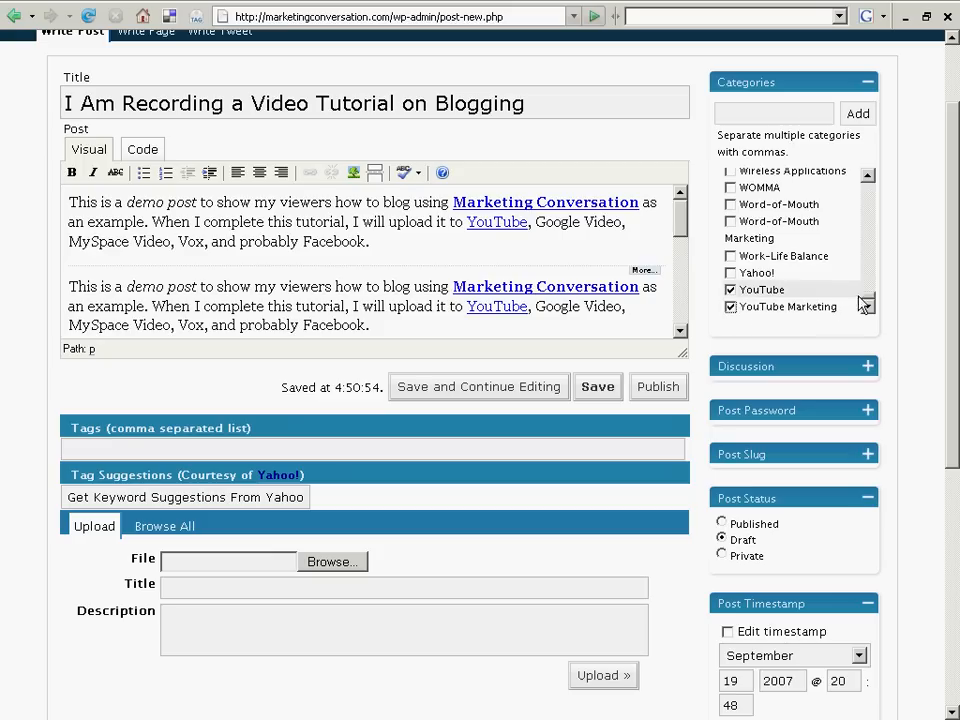
Create a new category "Video Tutorials" for the post and check it at the start of the category list
{"action": "scroll", "coordinate": [870, 300], "scroll_direction": "up", "scroll_amount": 5}
{"action": "scroll", "coordinate": [872, 292], "scroll_direction": "down", "scroll_amount": 5}
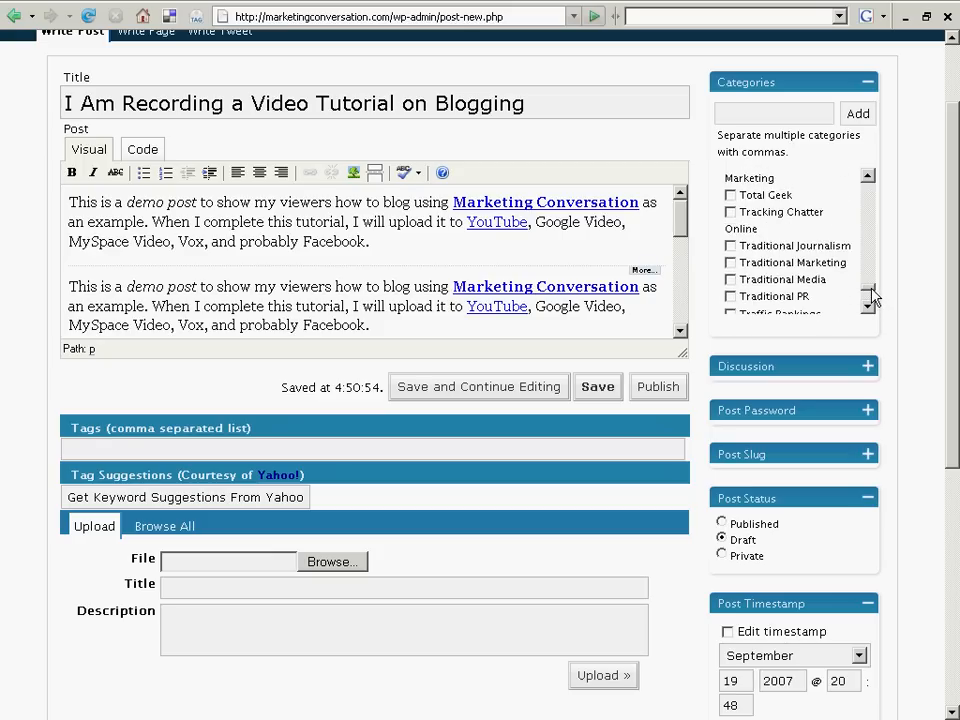
{"action": "scroll", "coordinate": [872, 297], "scroll_direction": "down", "scroll_amount": 3}
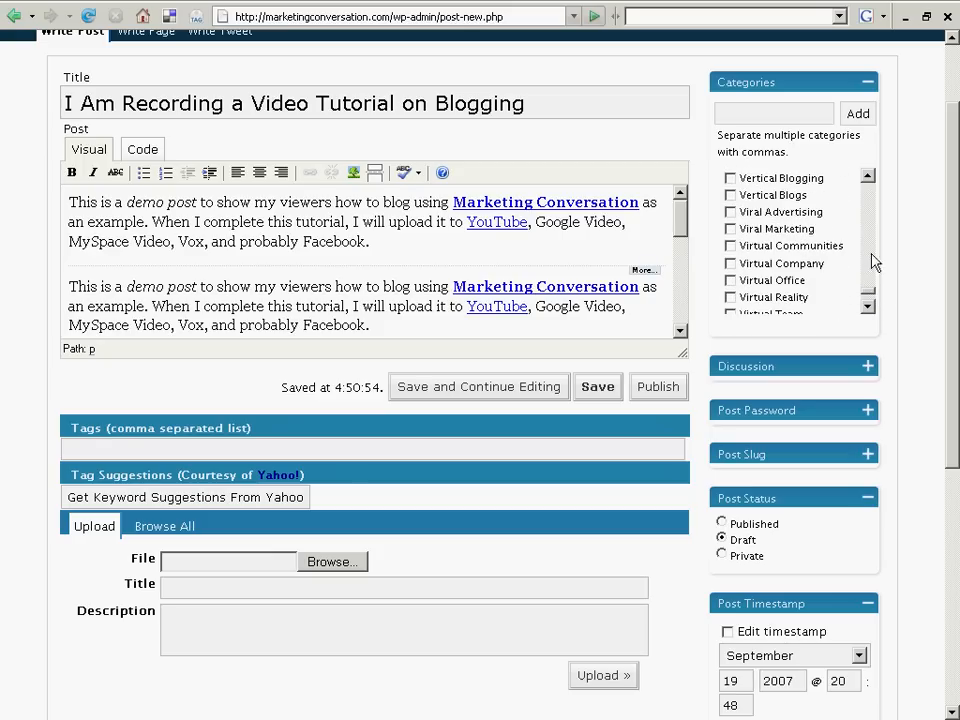
{"action": "left_click", "coordinate": [868, 178]}
{"action": "left_click", "coordinate": [868, 178]}
{"action": "left_click", "coordinate": [868, 178]}
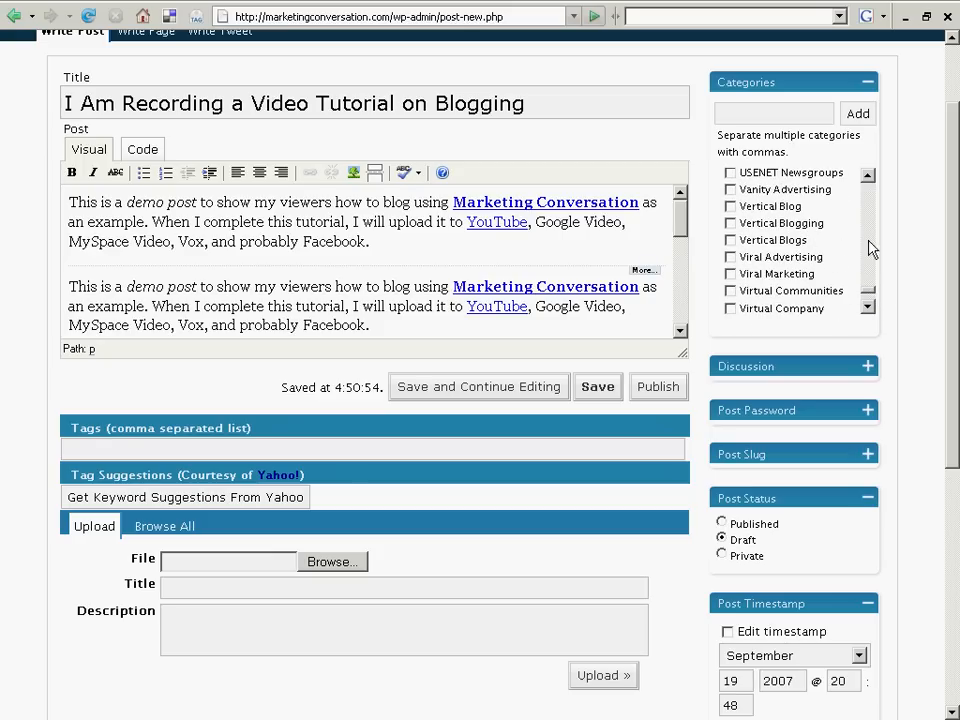
{"action": "left_click", "coordinate": [751, 112]}
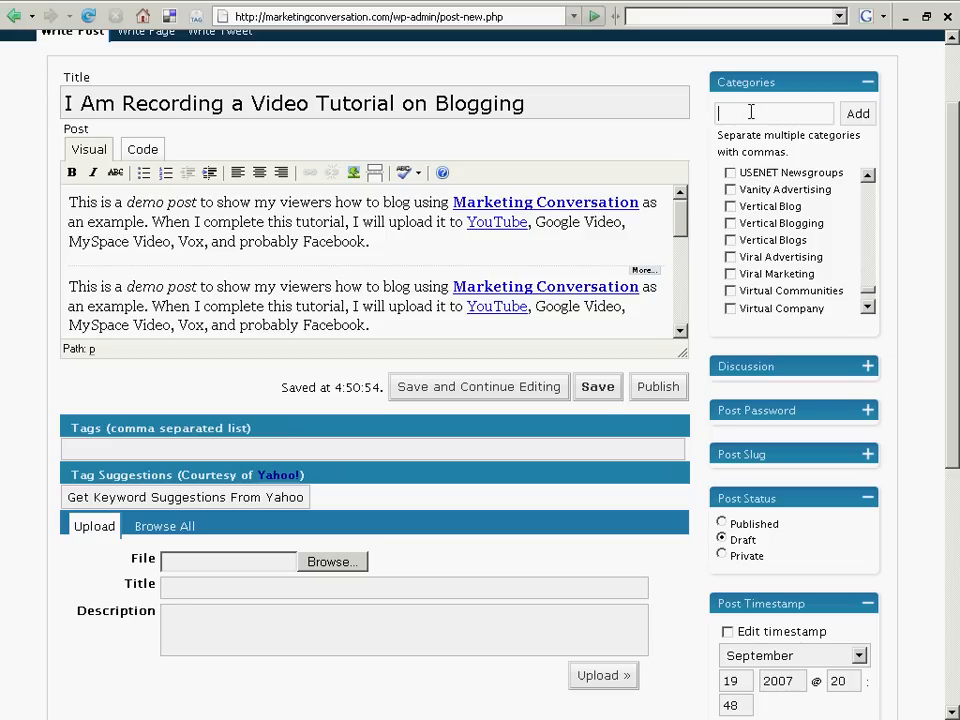
{"action": "type", "text": "Video Tutorials"}
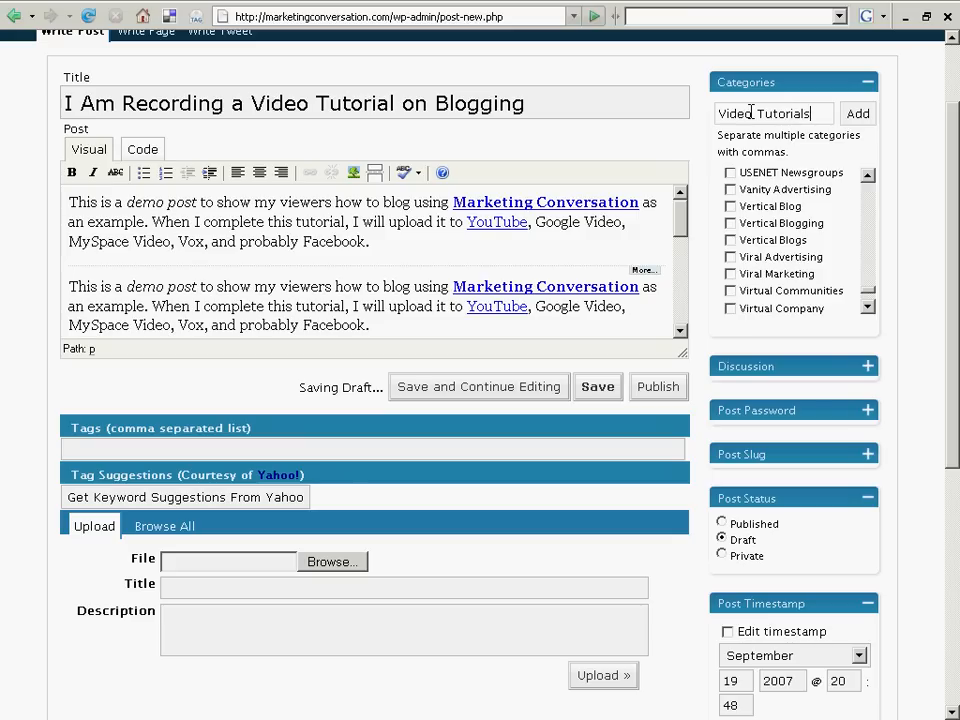
{"action": "key", "text": "Return"}
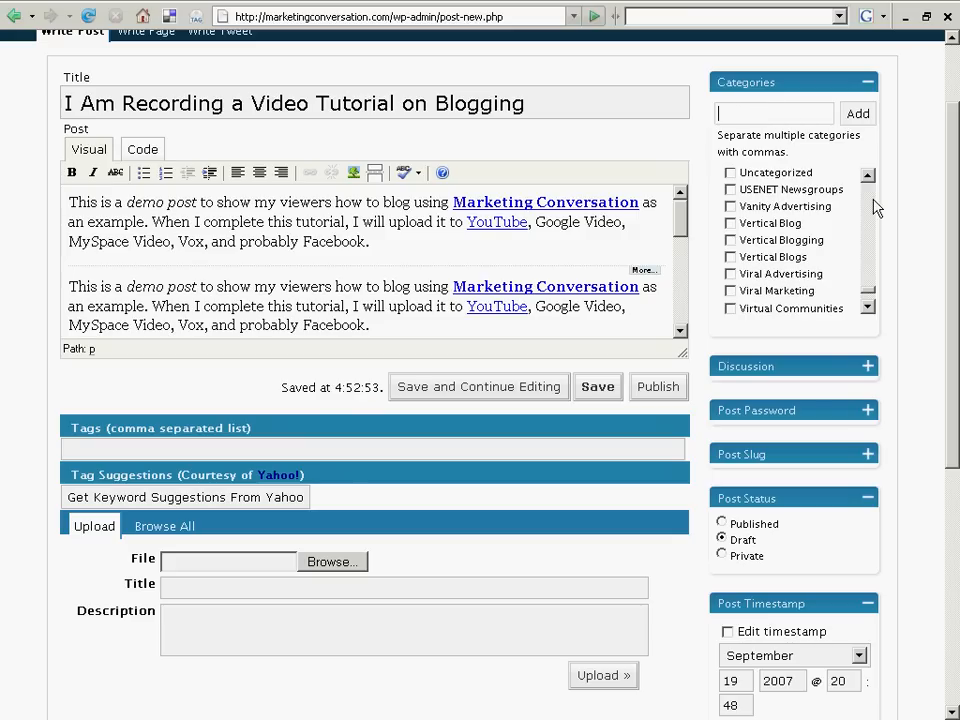
{"action": "left_click_drag", "start_coordinate": [870, 300], "coordinate": [869, 174]}
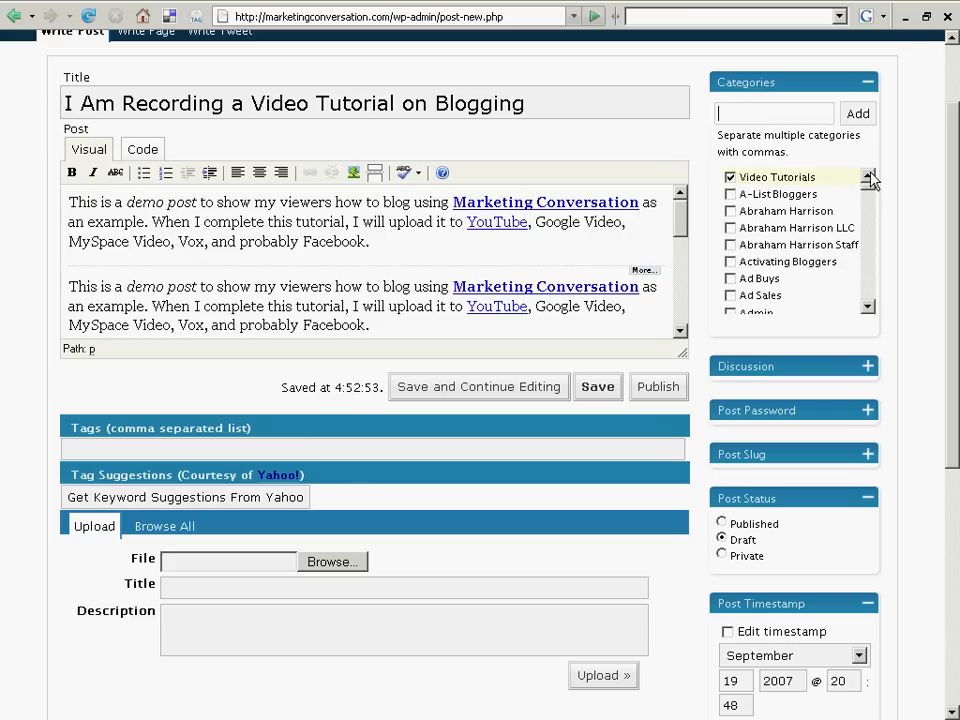
{"action": "left_click_drag", "start_coordinate": [954, 163], "coordinate": [935, 125]}
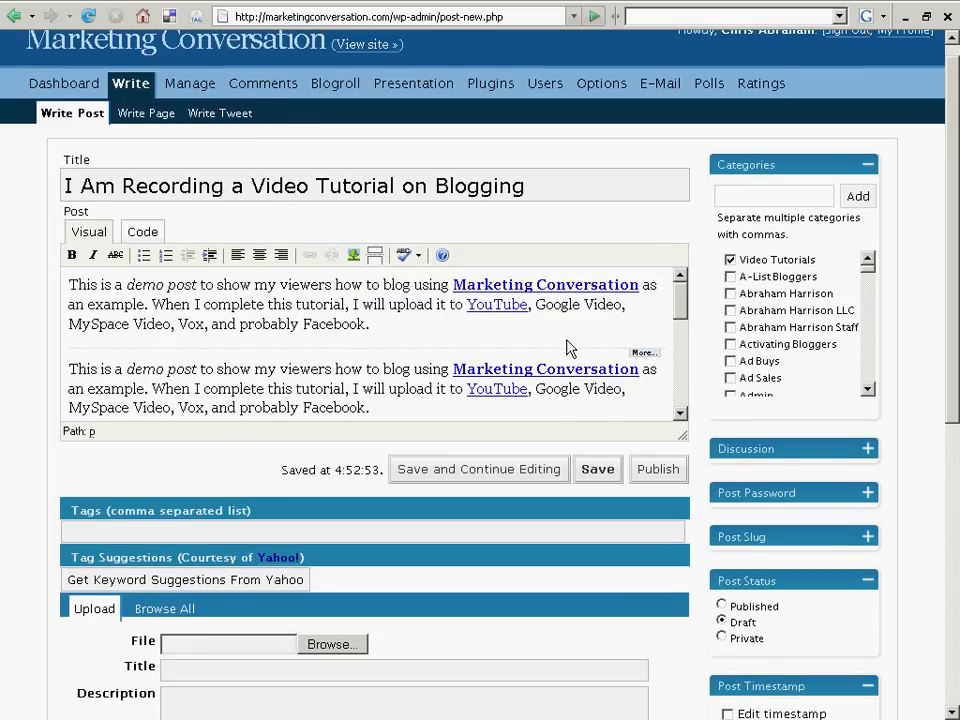
Enter the tags "Marketing, video, tutorial, youtube," and save the post while continuing to edit it
{"action": "left_click_drag", "start_coordinate": [679, 302], "coordinate": [679, 274]}
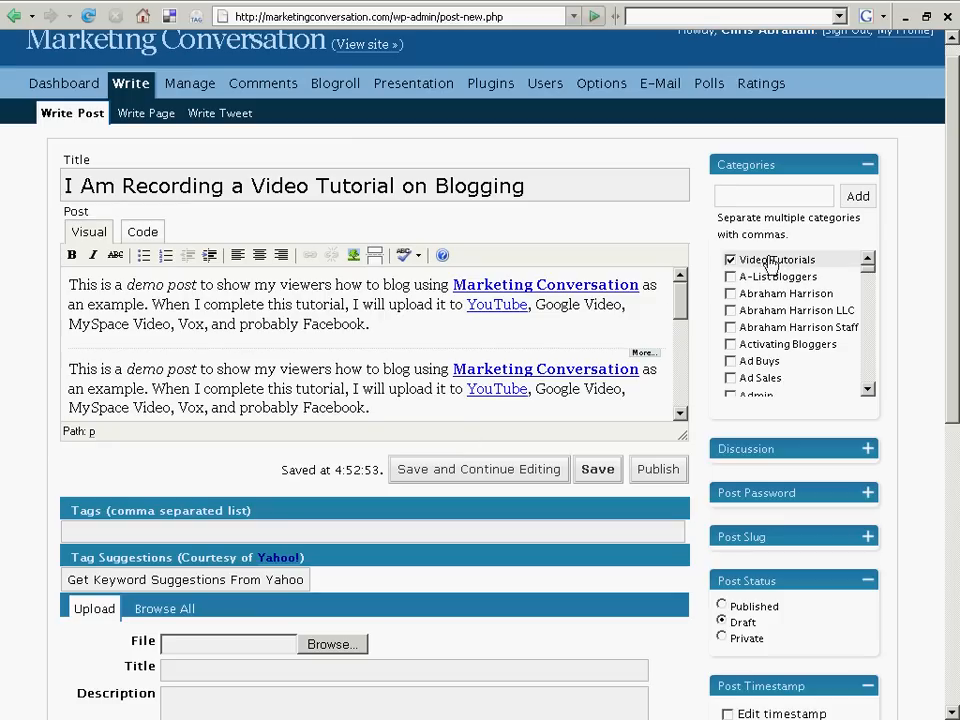
{"action": "left_click", "coordinate": [127, 524]}
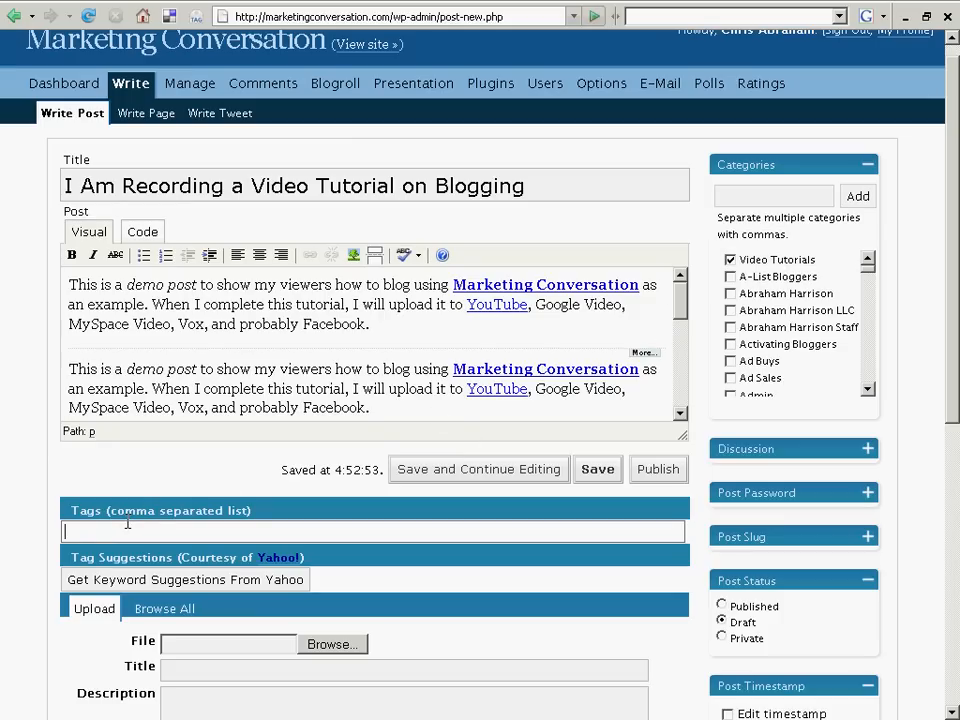
{"action": "type", "text": "Mark"}
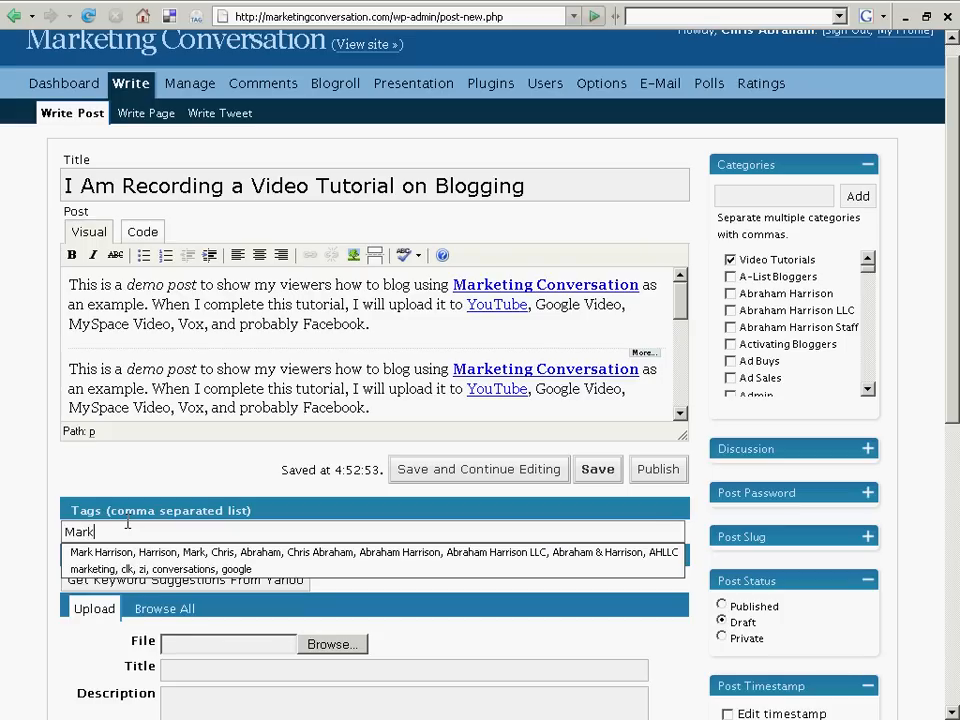
{"action": "type", "text": "eting, vide"}
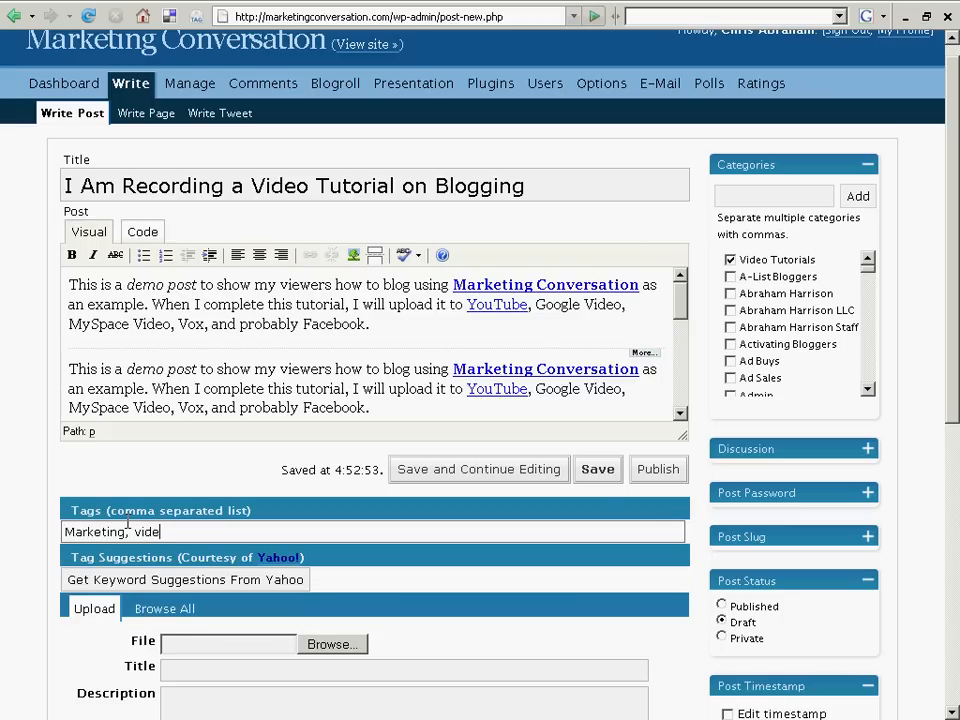
{"action": "type", "text": "o, tutorial, t"}
{"action": "type", "text": "outube,"}
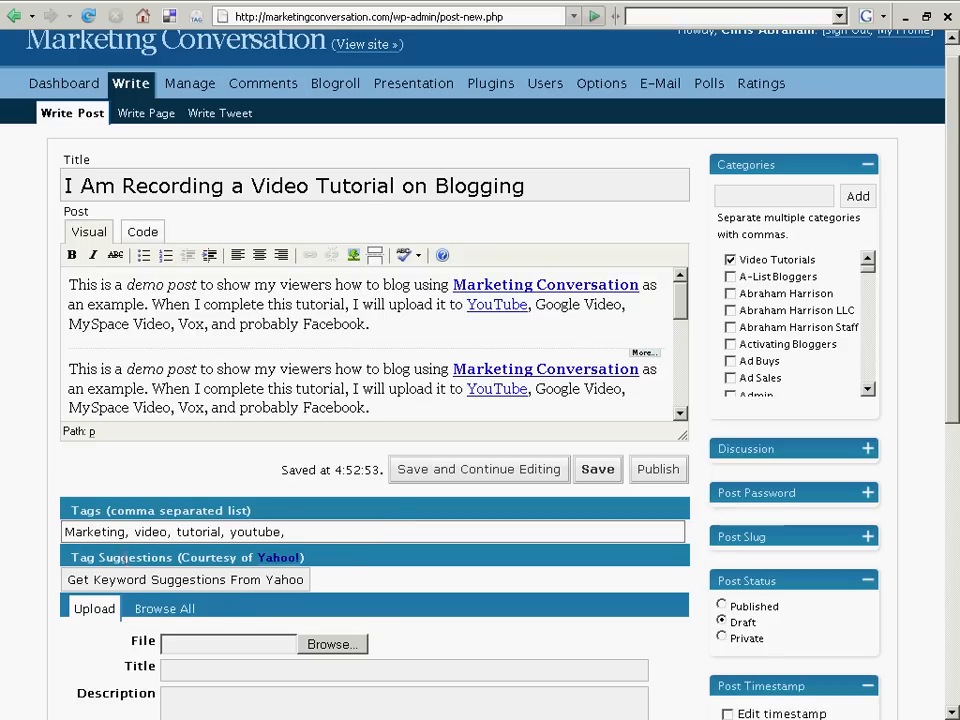
{"action": "left_click", "coordinate": [183, 582]}
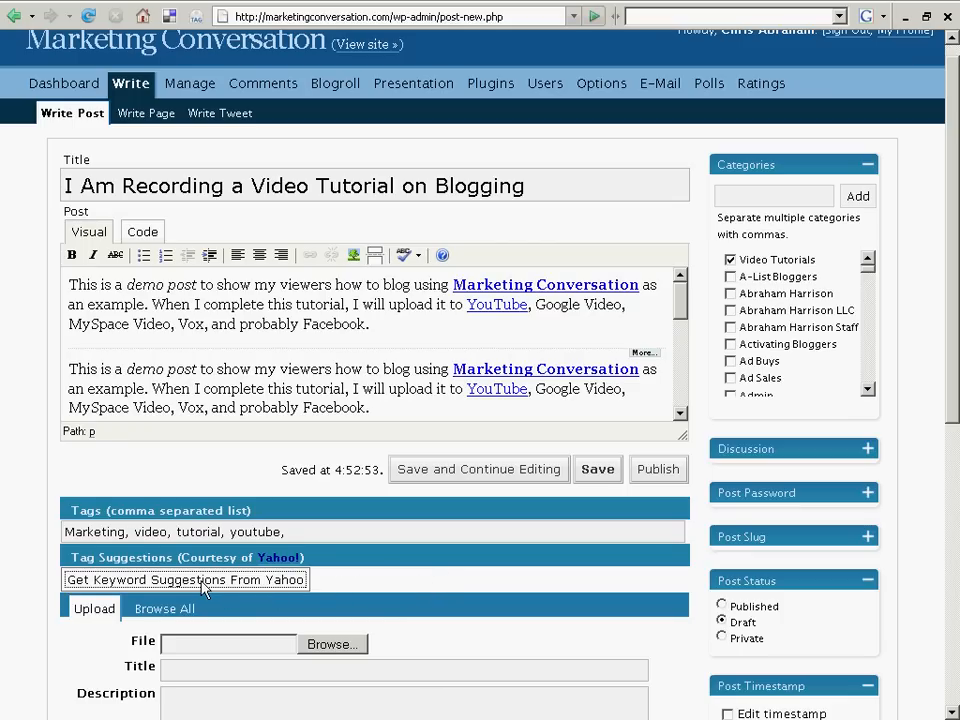
{"action": "left_click", "coordinate": [466, 474]}
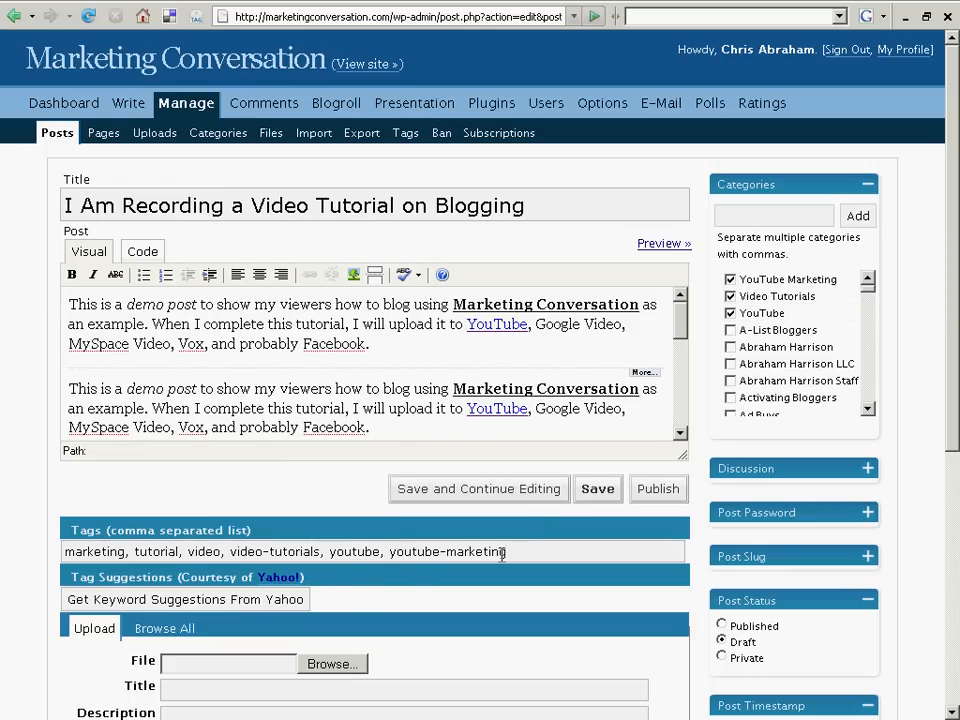
Add the Yahoo keyword suggestions using marketing, facebook, vox, myspace, viewers, demo, youtube, google and blog to the tags, and publish the post
{"action": "left_click", "coordinate": [191, 603]}
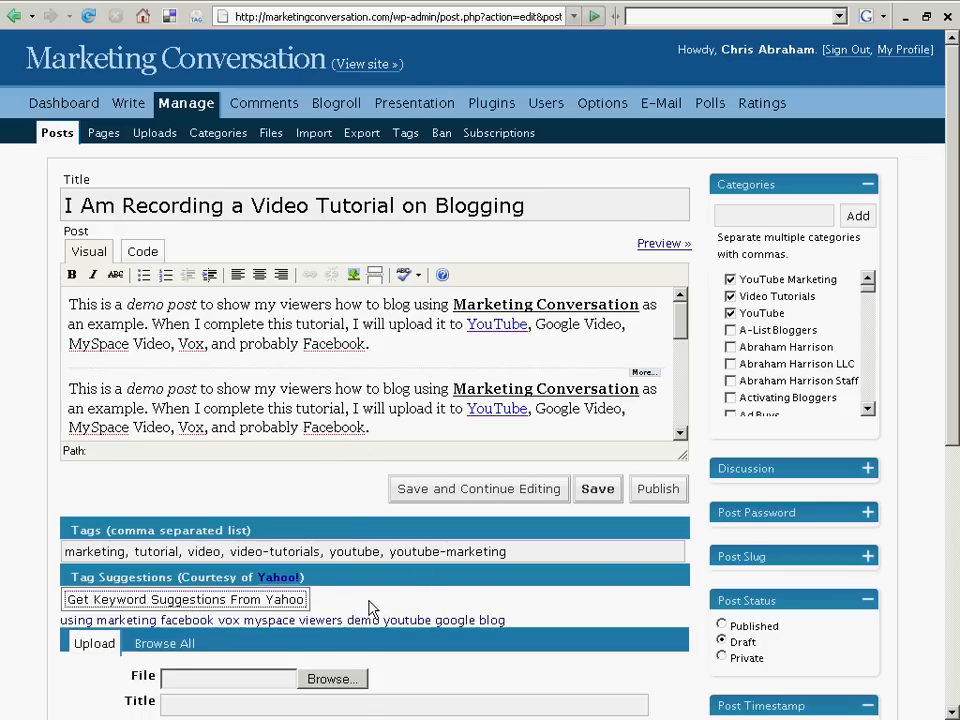
{"action": "left_click", "coordinate": [78, 621]}
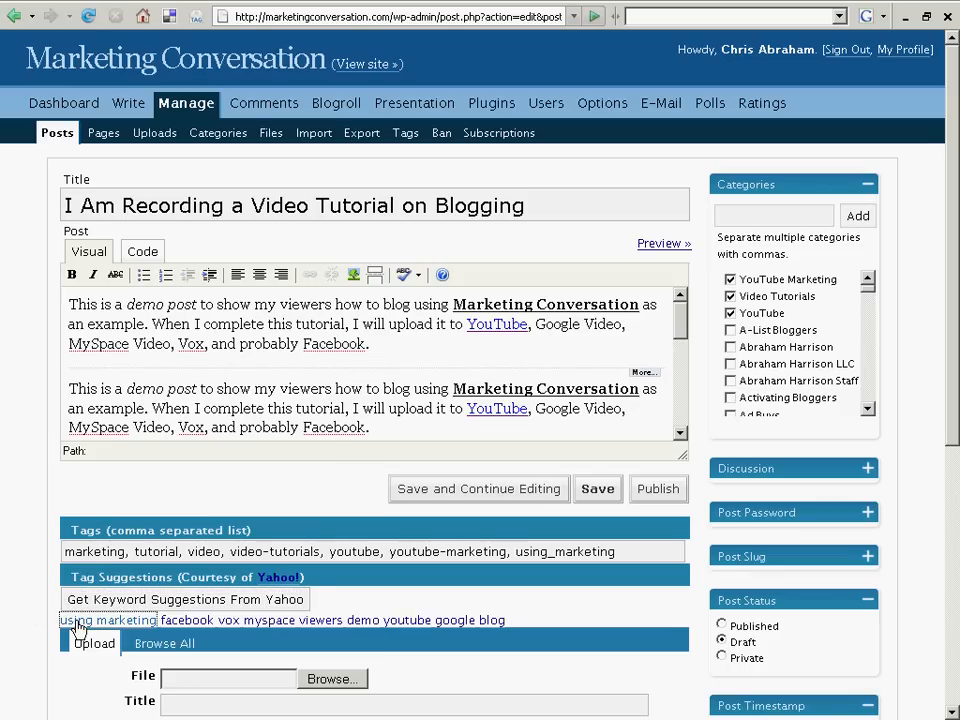
{"action": "left_click", "coordinate": [190, 621]}
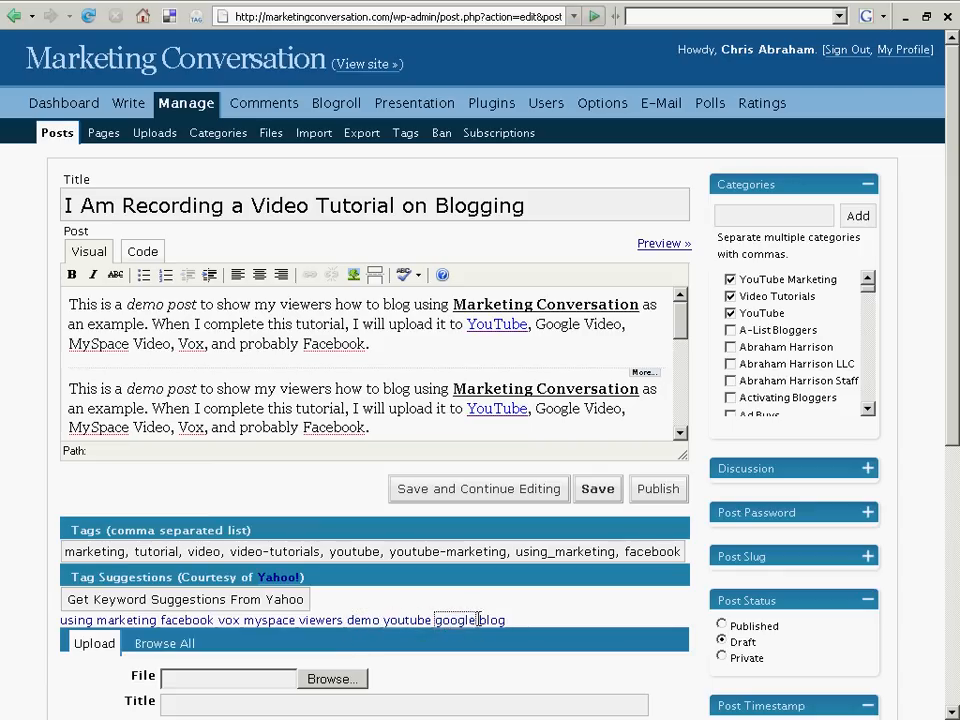
{"action": "left_click_drag", "start_coordinate": [530, 552], "coordinate": [696, 551]}
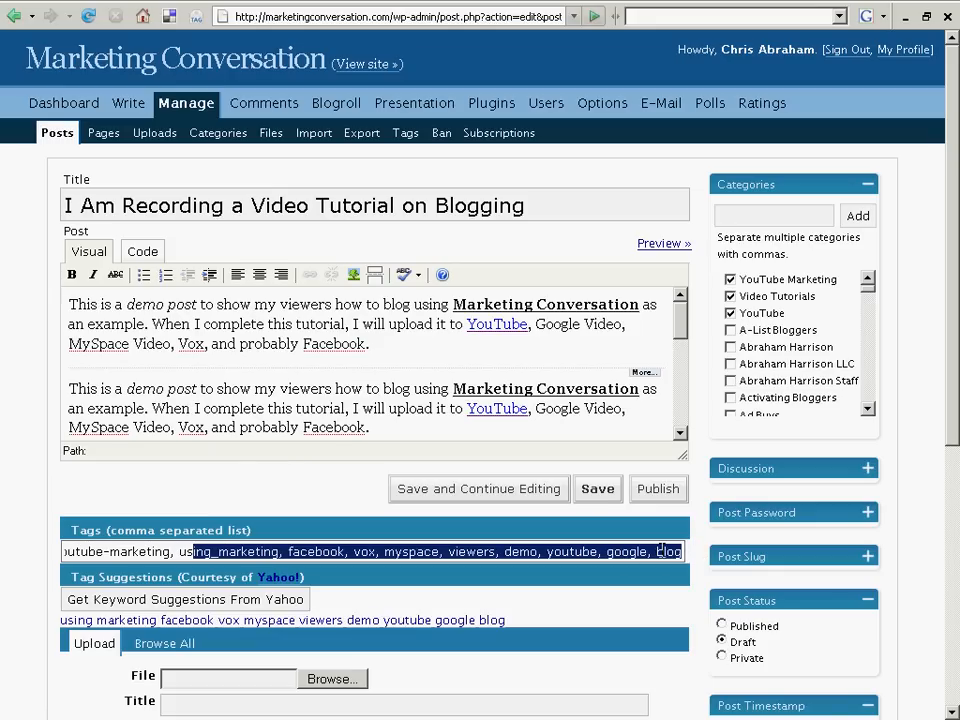
{"action": "left_click", "coordinate": [661, 549]}
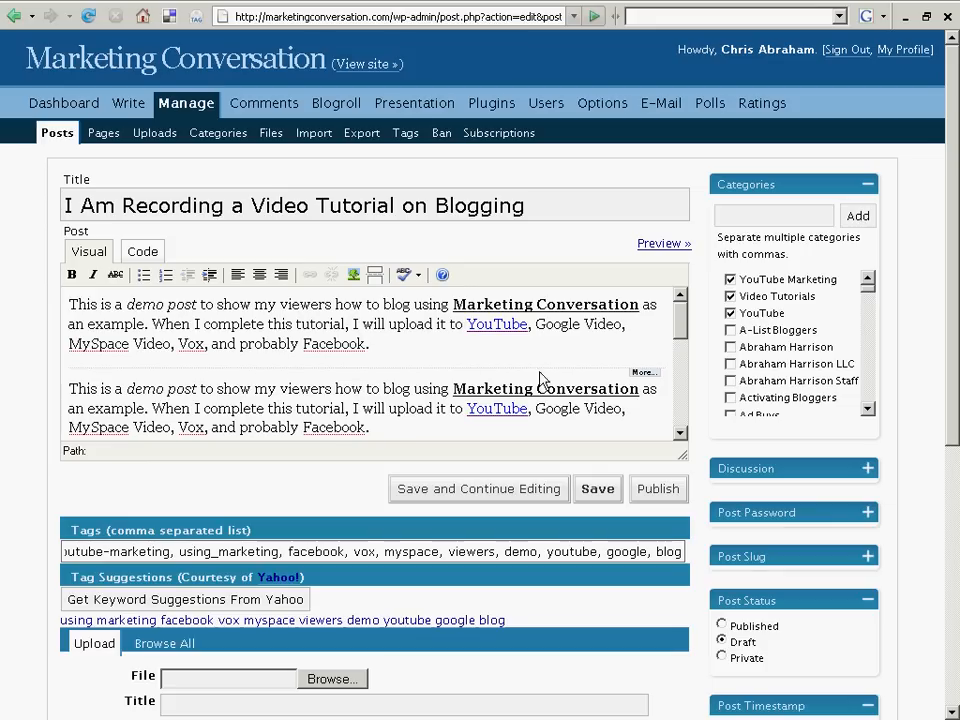
{"action": "left_click", "coordinate": [668, 492]}
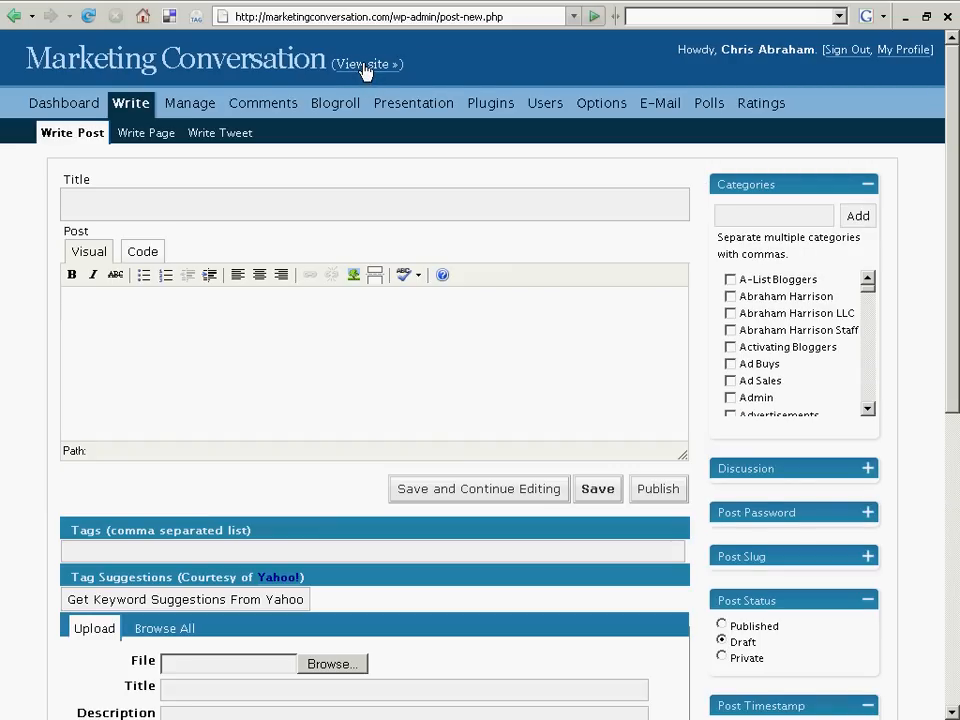
Open the blog's public site in a new browser tab and switch to that tab
{"action": "right_click", "coordinate": [366, 68]}
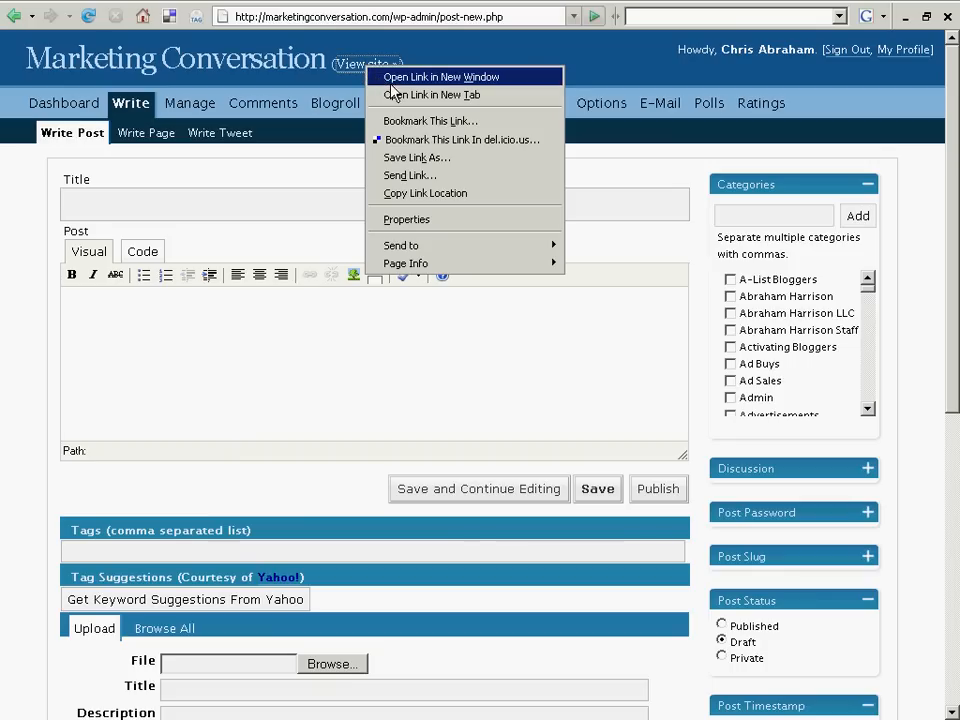
{"action": "left_click", "coordinate": [400, 94]}
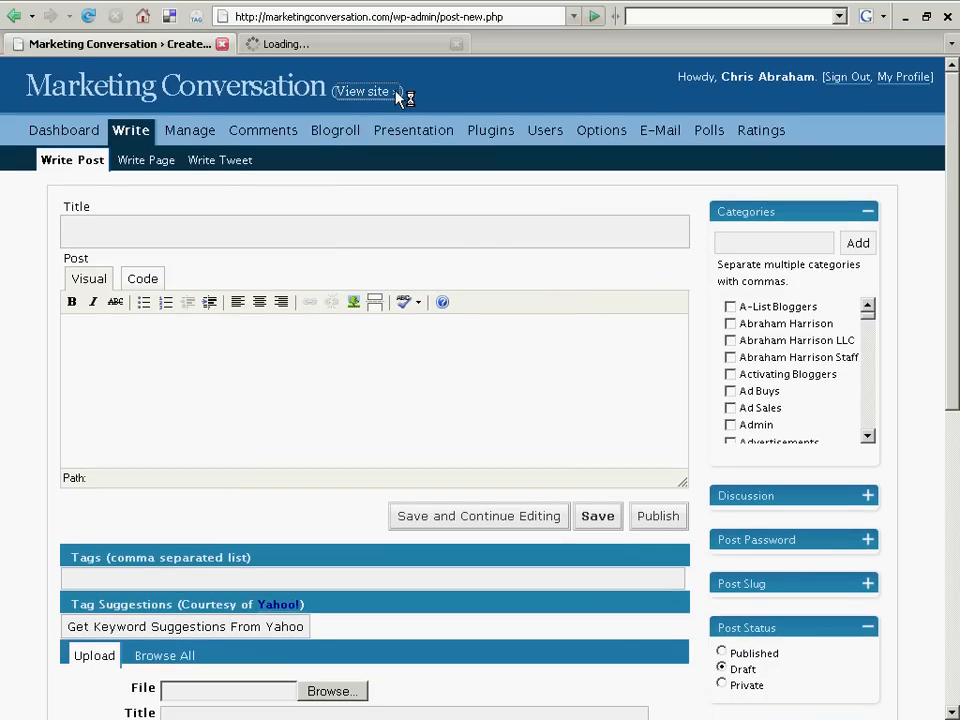
{"action": "left_click", "coordinate": [368, 44]}
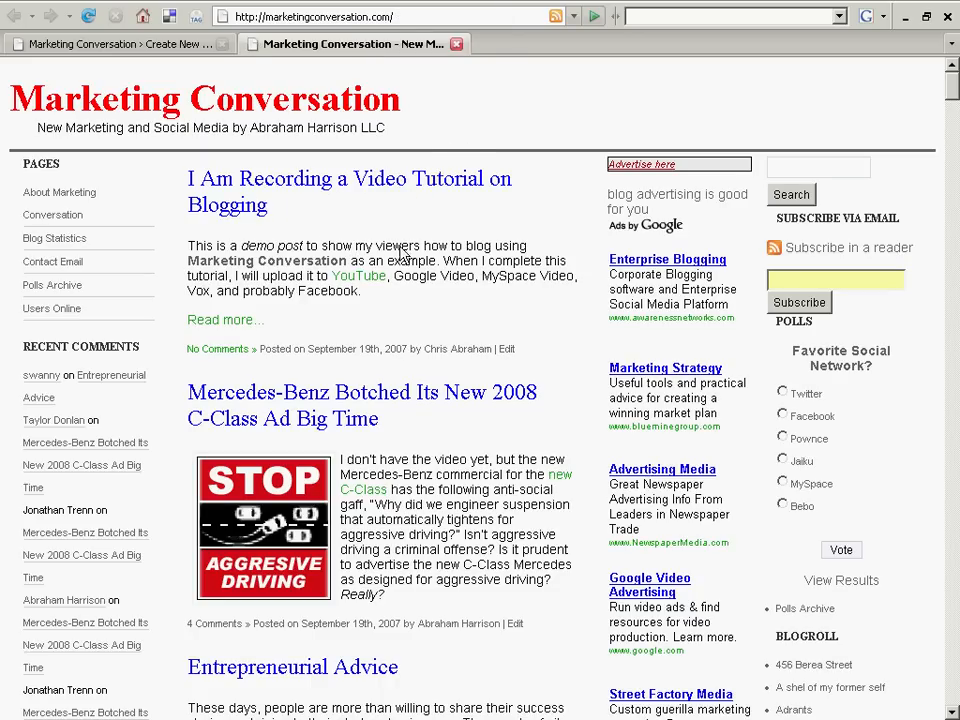
Check the bold "Marketing Conversation" text and the YouTube link in the published demo post's excerpt on the home page
{"action": "left_click_drag", "start_coordinate": [188, 260], "coordinate": [347, 261]}
{"action": "left_click", "coordinate": [277, 270]}
{"action": "left_click_drag", "start_coordinate": [332, 276], "coordinate": [387, 276]}
{"action": "left_click", "coordinate": [444, 277]}
Review the full demo post with its Related Posts section, and close the public site's tab
{"action": "left_click", "coordinate": [212, 322]}
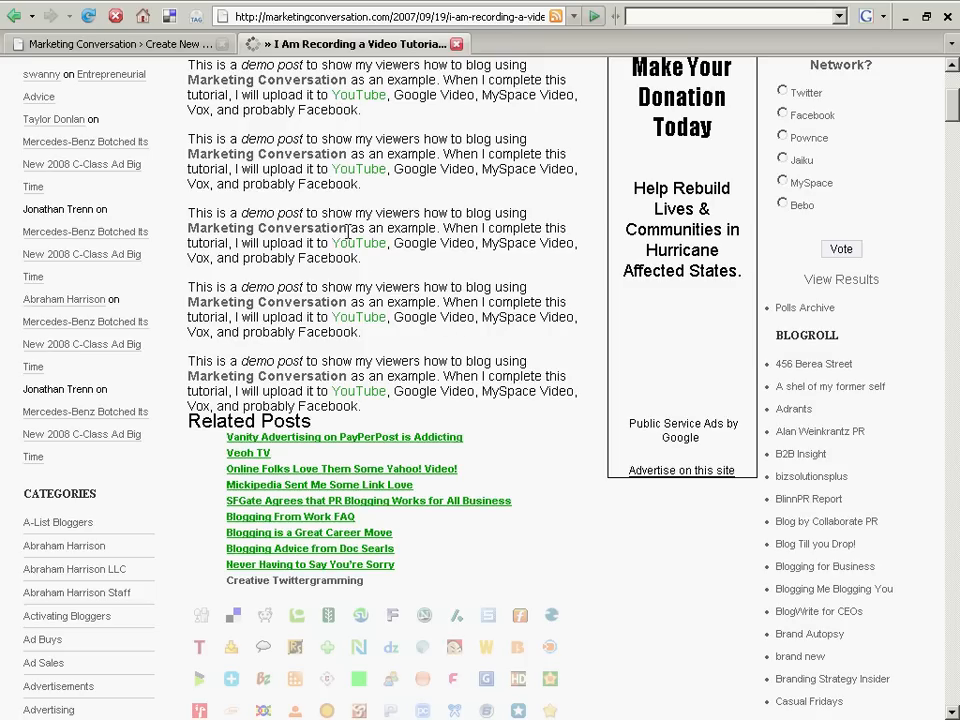
{"action": "left_click_drag", "start_coordinate": [188, 421], "coordinate": [333, 425]}
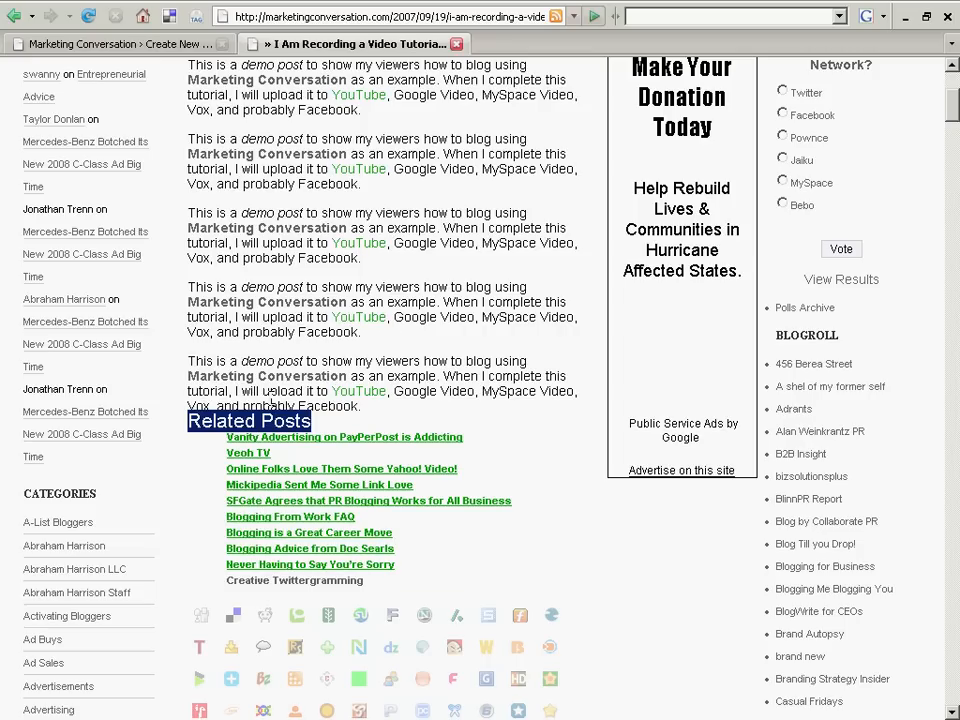
{"action": "left_click_drag", "start_coordinate": [953, 105], "coordinate": [955, 78]}
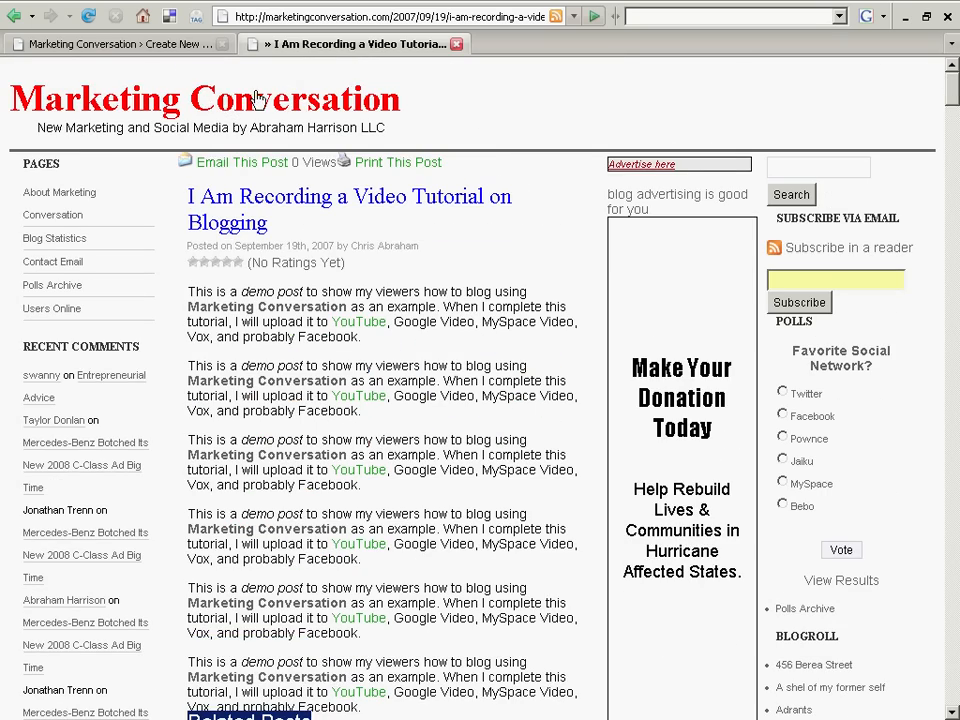
{"action": "key", "text": "ctrl+w"}
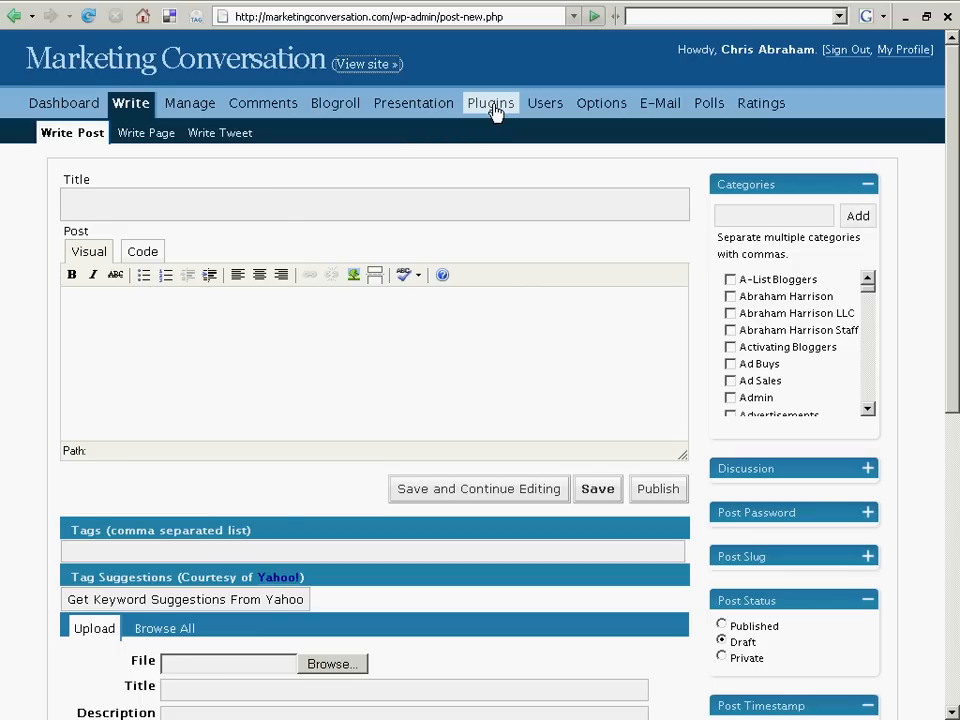
{"action": "left_click", "coordinate": [378, 203]}
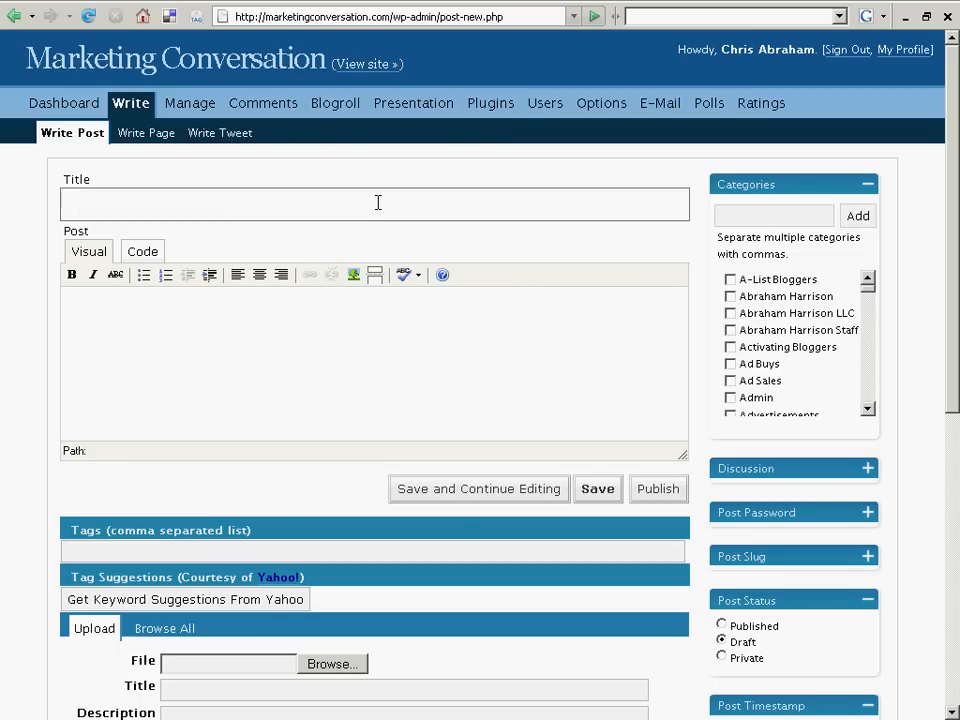
{"action": "left_click", "coordinate": [363, 341]}
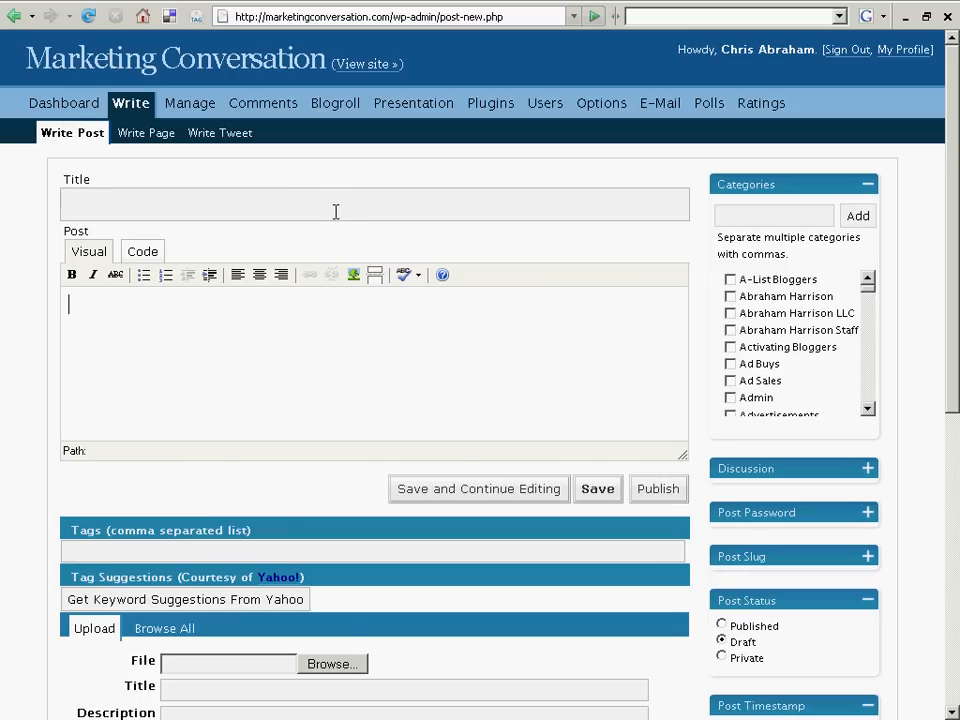